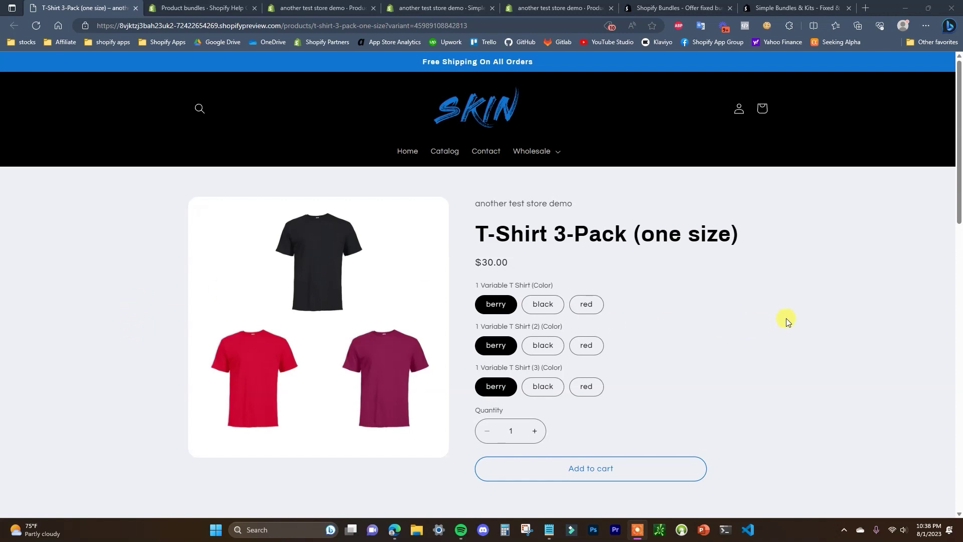
# Examine the name and details of Shopify Bundles in its Shopify App Store listing.
pyautogui.click(677, 8)
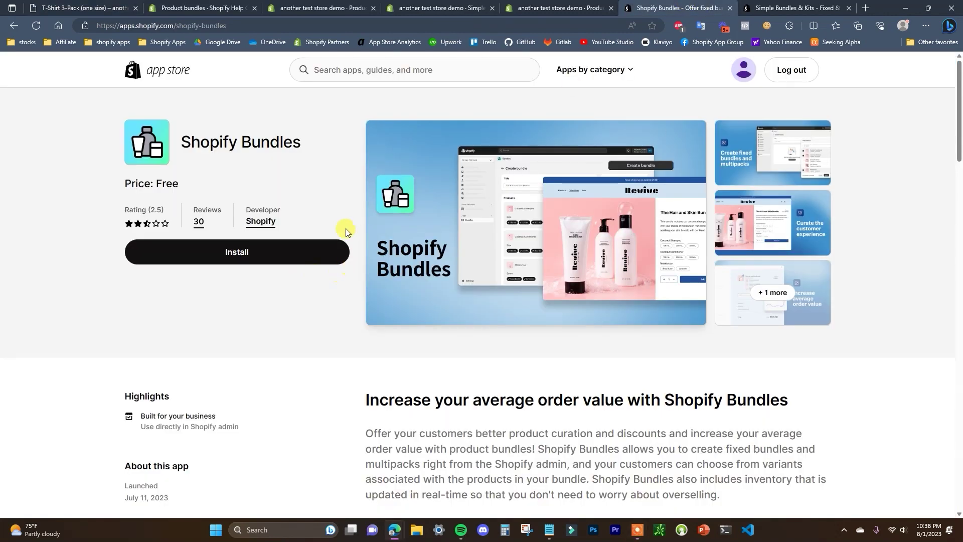
pyautogui.moveTo(181, 142); pyautogui.dragTo(309, 146)
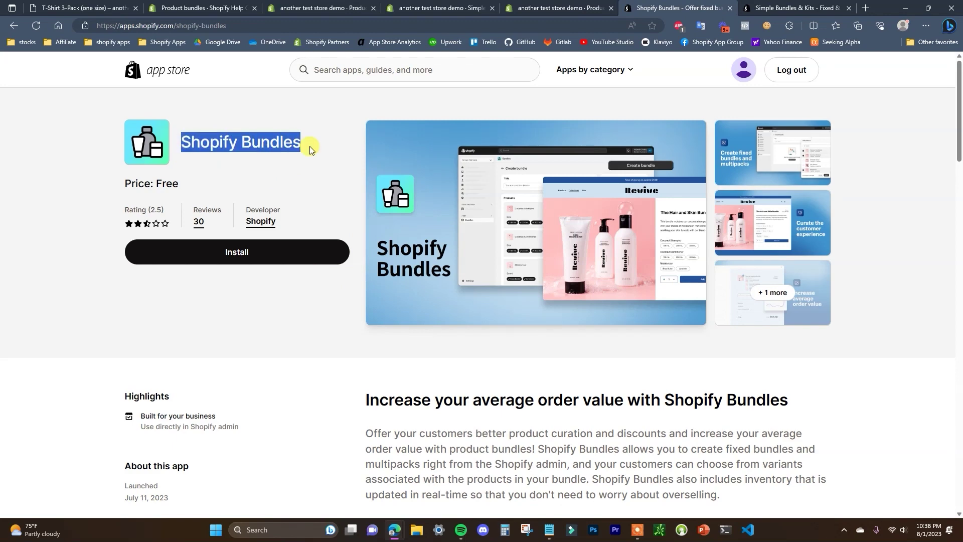
pyautogui.click(323, 153)
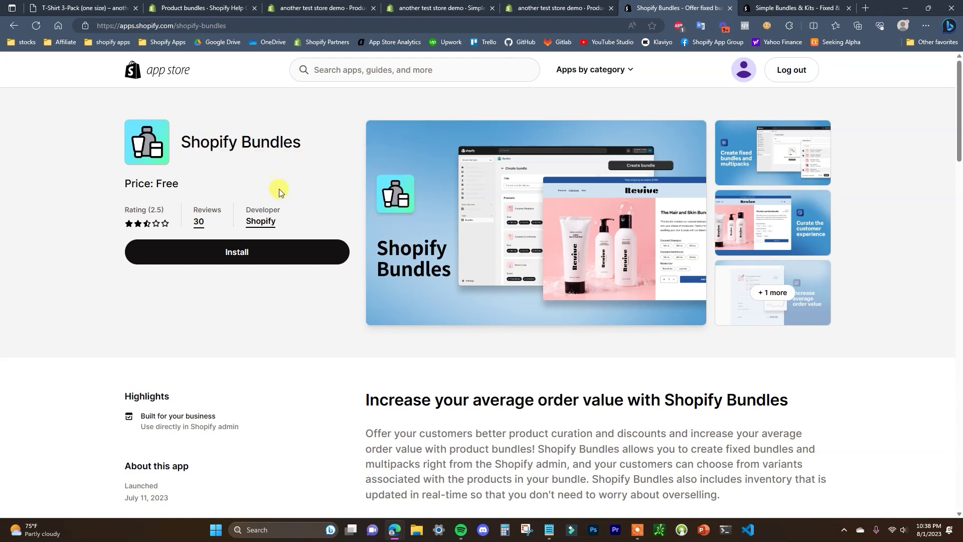
# Examine the Simple Bundles & Kits app listing, including its Built for Shopify highlight.
pyautogui.click(795, 8)
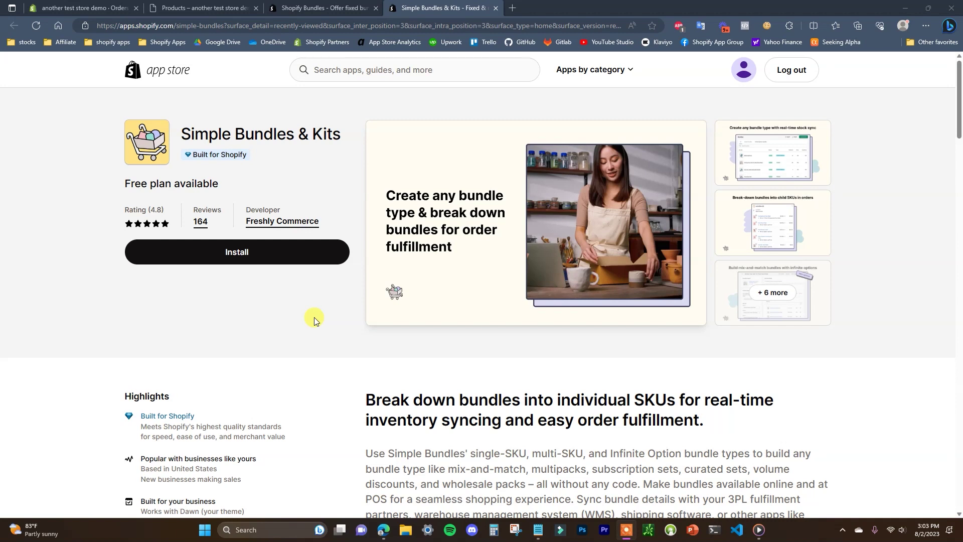
pyautogui.moveTo(145, 416); pyautogui.dragTo(210, 423)
pyautogui.click(269, 404)
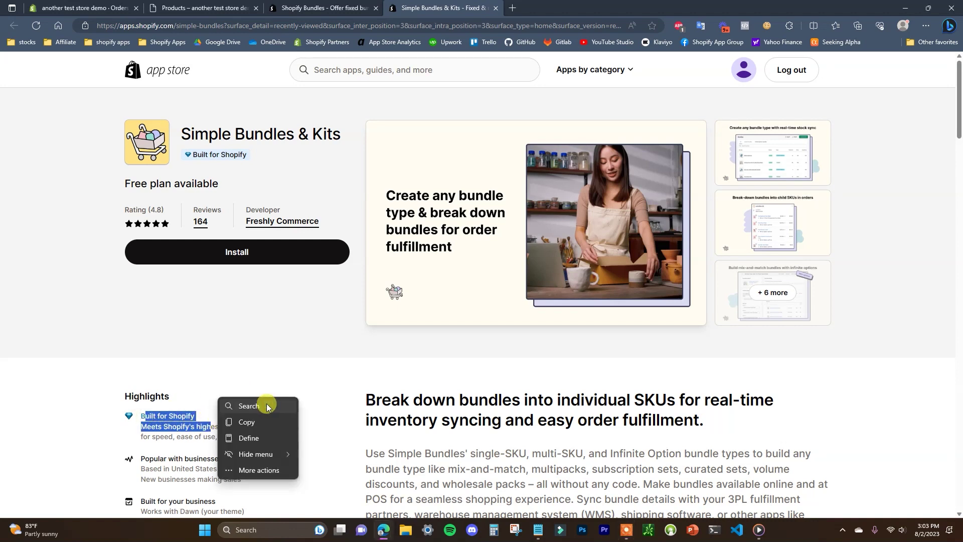
pyautogui.click(290, 376)
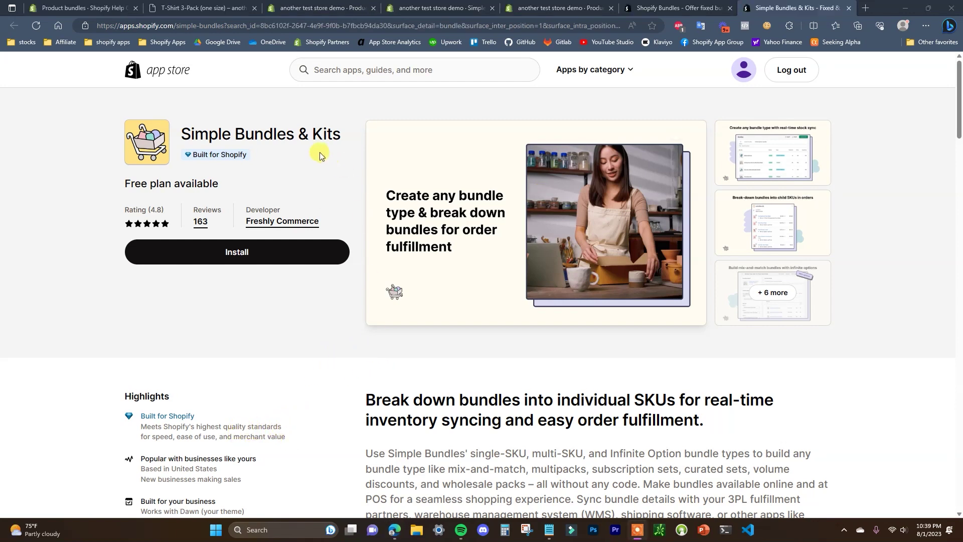
# Go to the Shopify Help Center page on product bundles and find its section on bundle types.
pyautogui.click(101, 7)
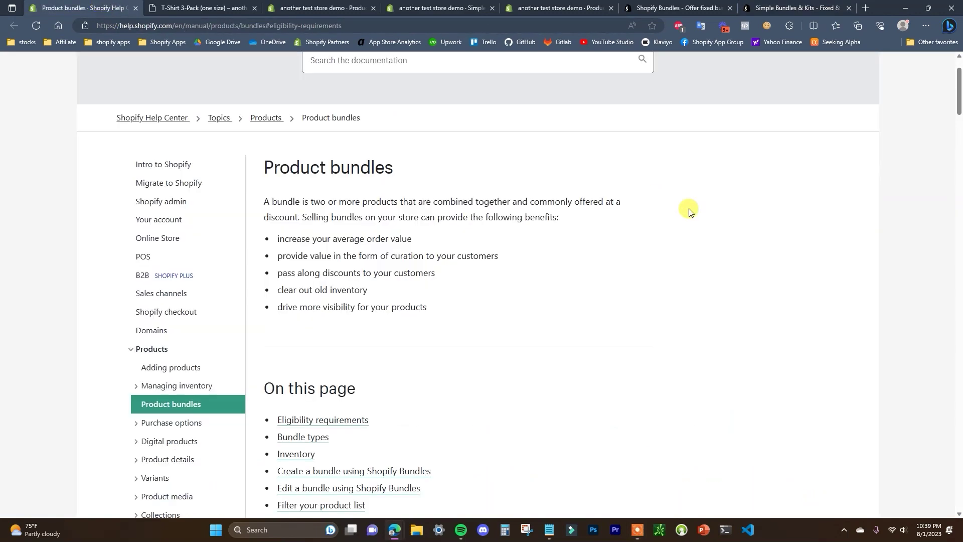
pyautogui.scroll(-3, 959, 96)
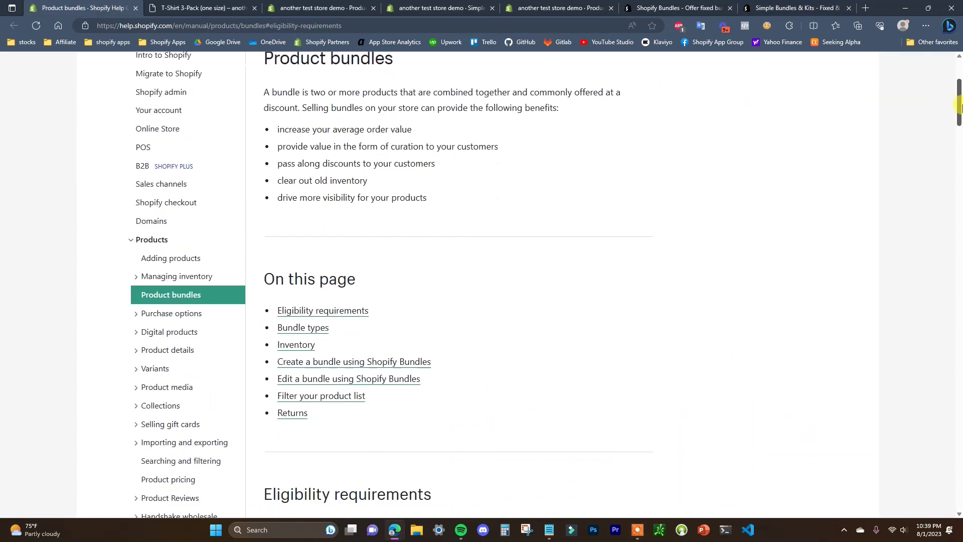
pyautogui.scroll(-10, 495, 187)
pyautogui.scroll(-7, 471, 190)
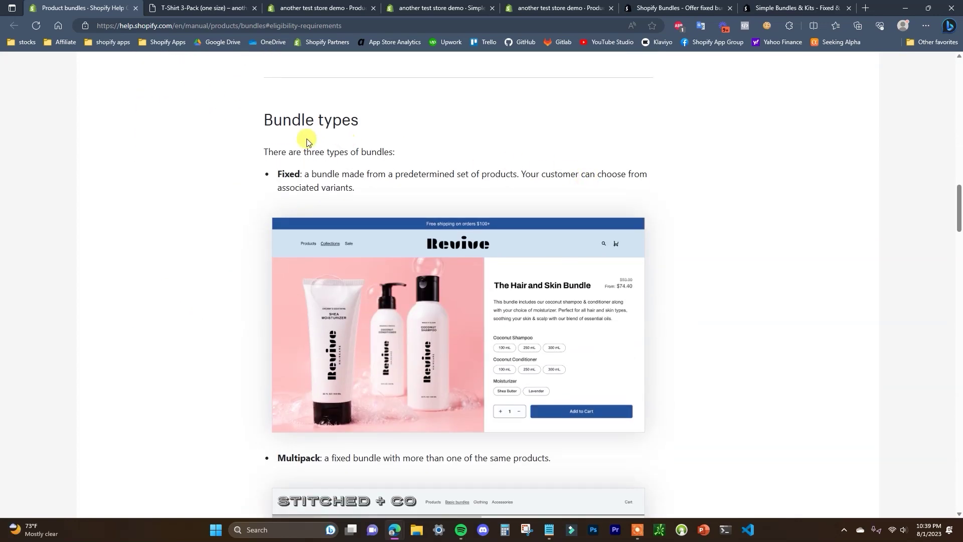
pyautogui.scroll(-1, 692, 217)
pyautogui.scroll(2, 703, 221)
pyautogui.scroll(-1, 691, 220)
# Enlarge the help page and read the Fixed bundle description with its hair and skin example.
pyautogui.hotkey('ctrl', '+')
pyautogui.hotkey('ctrl', '+')
pyautogui.hotkey('ctrl', '+')
pyautogui.scroll(-3, 802, 383)
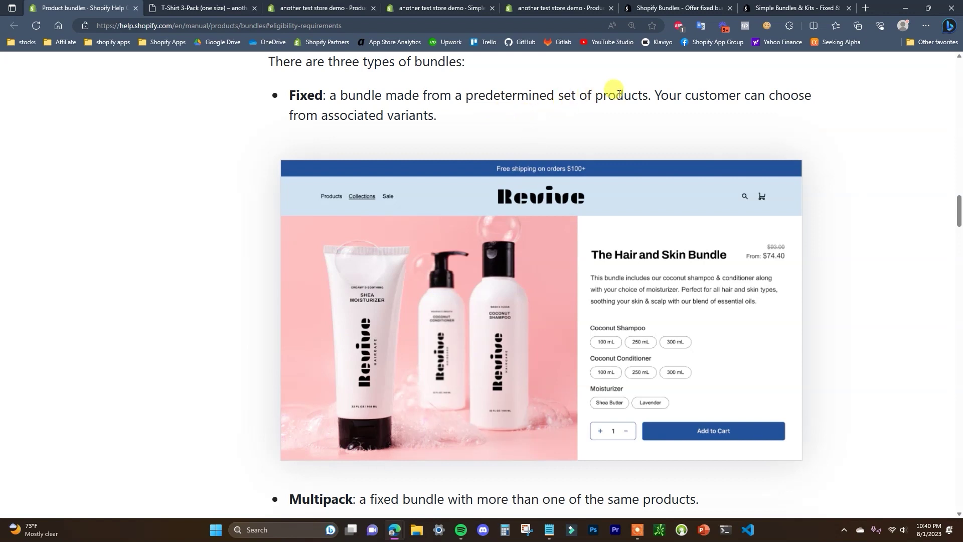
pyautogui.scroll(-1, 680, 144)
pyautogui.scroll(1, 502, 186)
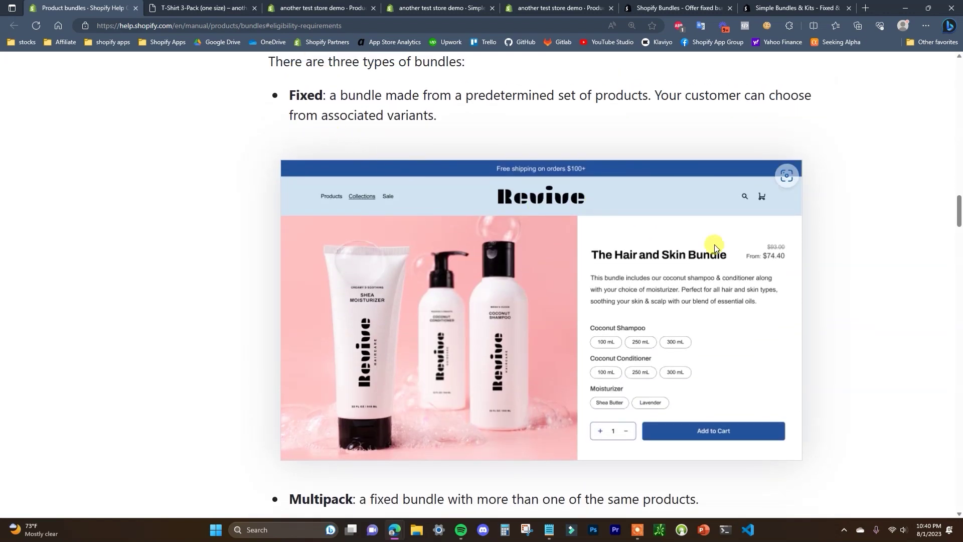
pyautogui.scroll(-1, 708, 243)
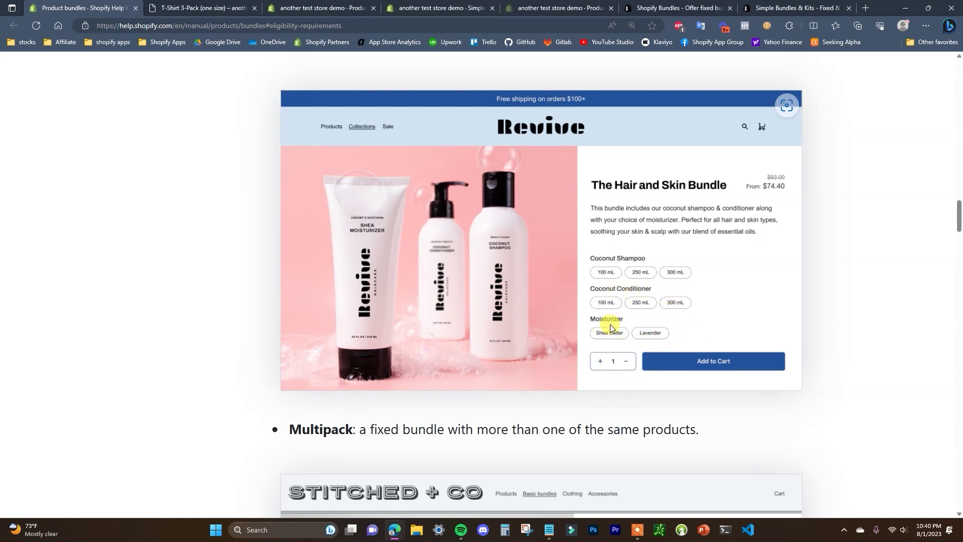
# Read the Multipack and Mix-and-match bundle descriptions and look over their example product pages.
pyautogui.scroll(-5, 441, 204)
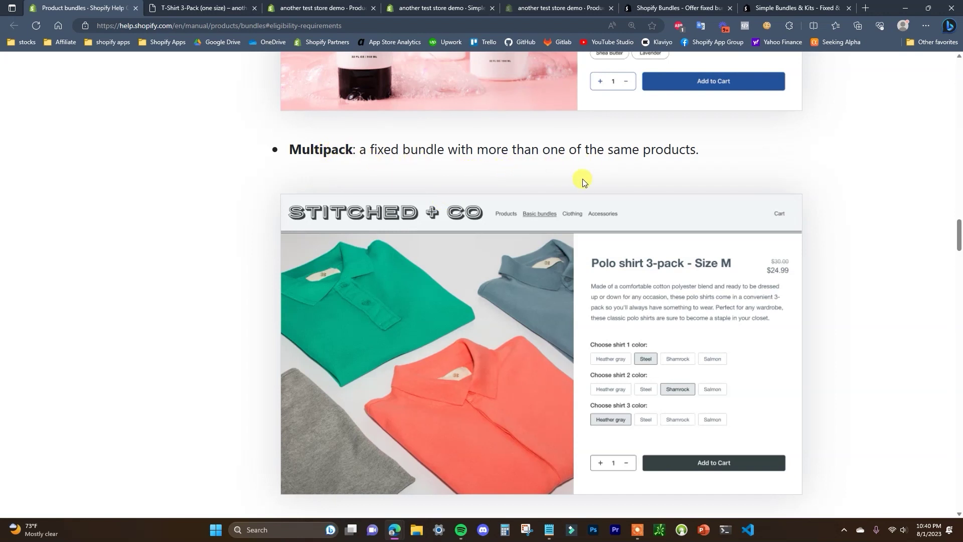
pyautogui.scroll(-2, 679, 202)
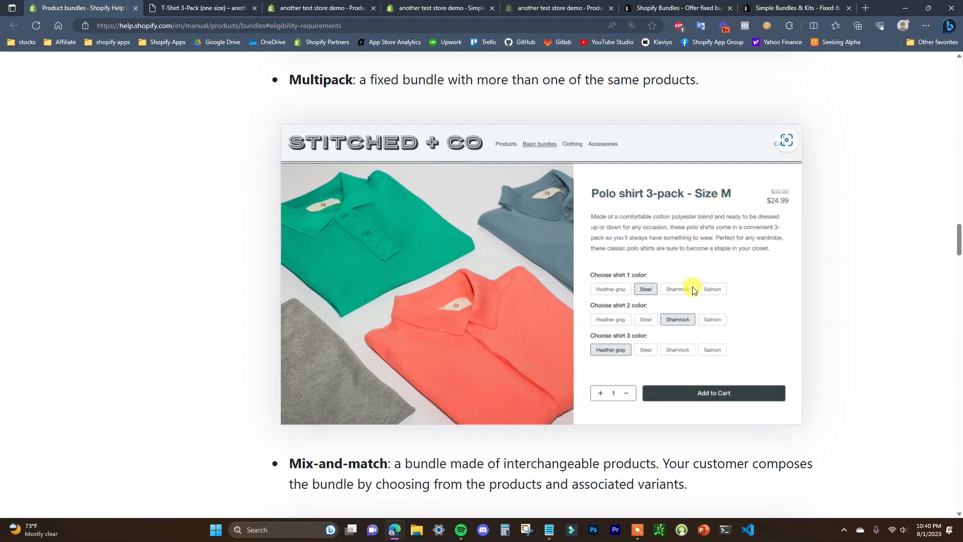
pyautogui.scroll(-5, 701, 306)
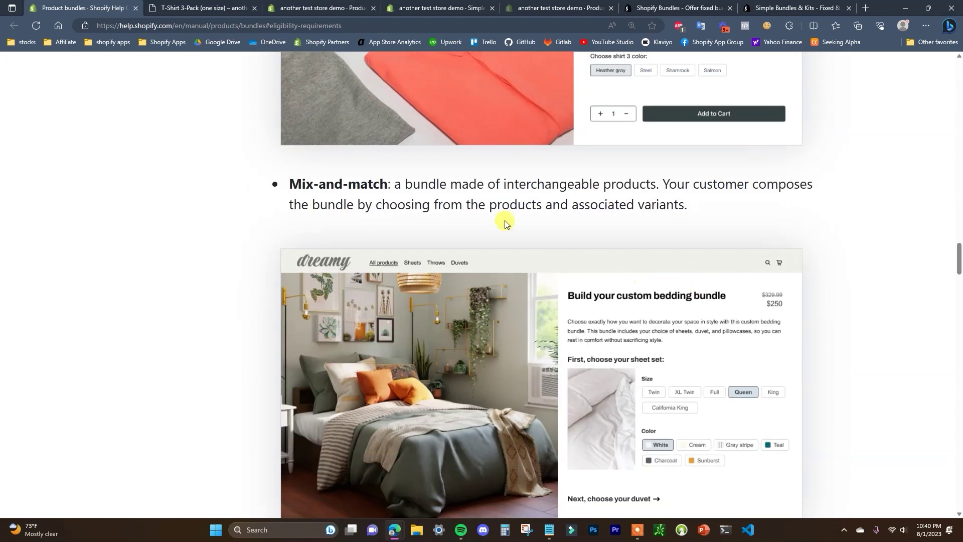
pyautogui.scroll(-1, 420, 229)
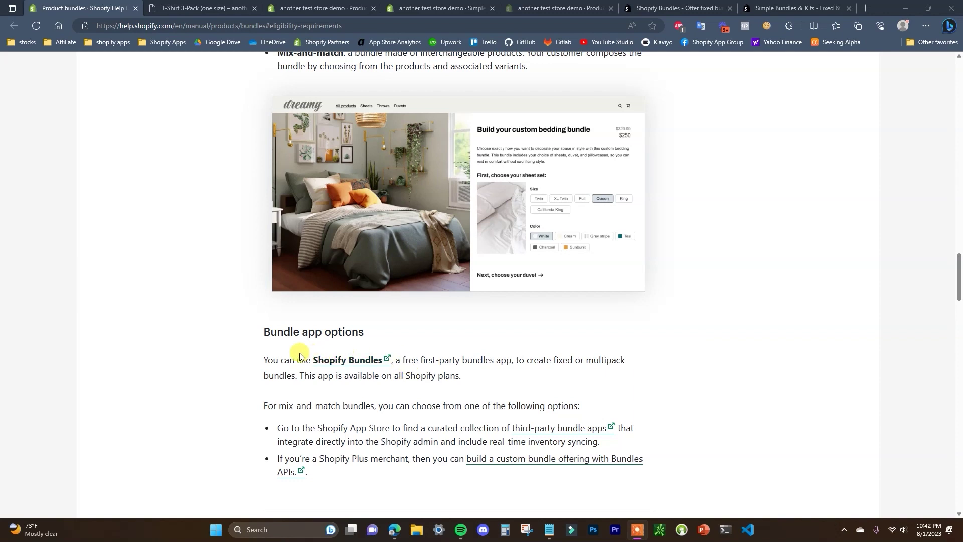
# Read the bundle app options for fixed, multipack and mix-and-match bundles, highlighting the key phrases.
pyautogui.moveTo(289, 361); pyautogui.dragTo(499, 373)
pyautogui.click(498, 374)
pyautogui.scroll(2, 554, 360)
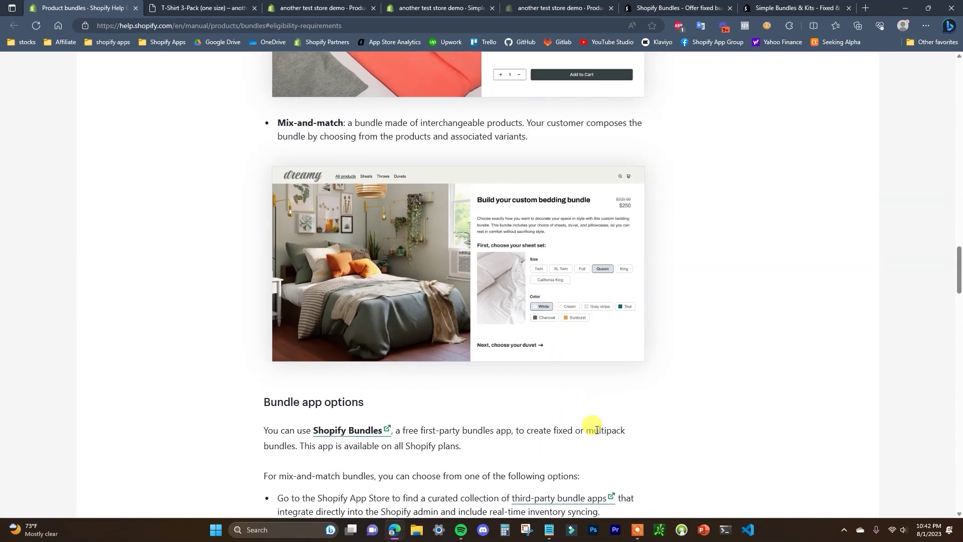
pyautogui.scroll(-2, 344, 436)
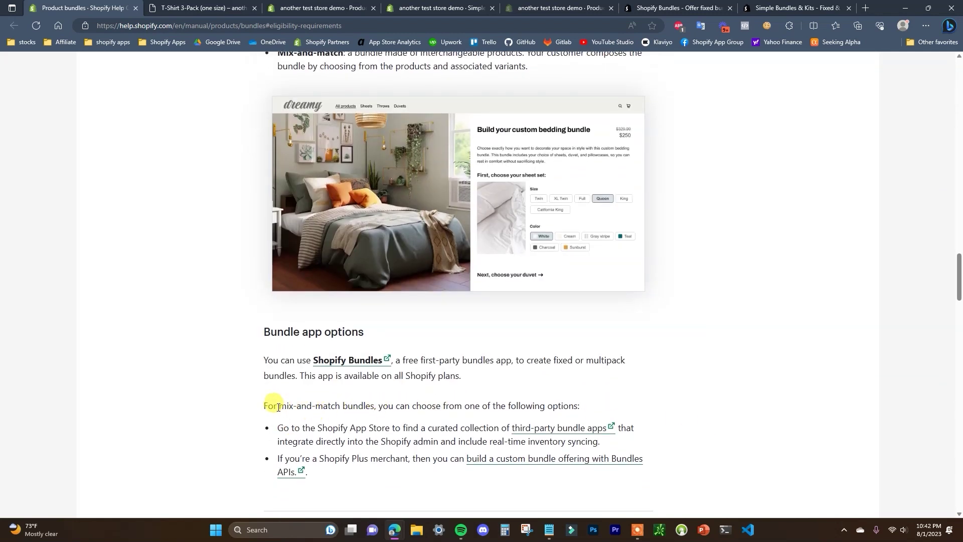
pyautogui.moveTo(276, 406); pyautogui.dragTo(372, 404)
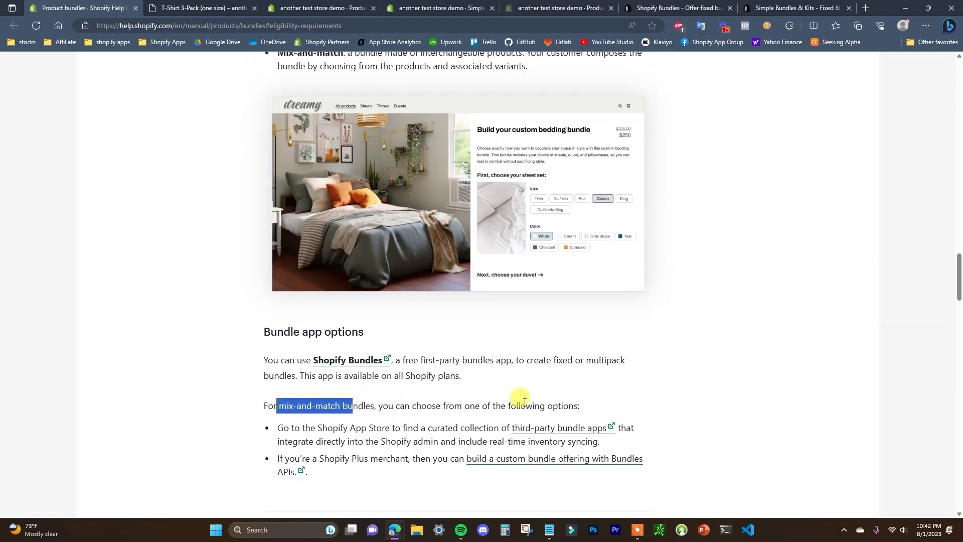
pyautogui.click(629, 396)
# Compare the help page's Multipack example with the store's T-Shirt 3-Pack (one size) product page.
pyautogui.scroll(2, 629, 396)
pyautogui.scroll(6, 628, 372)
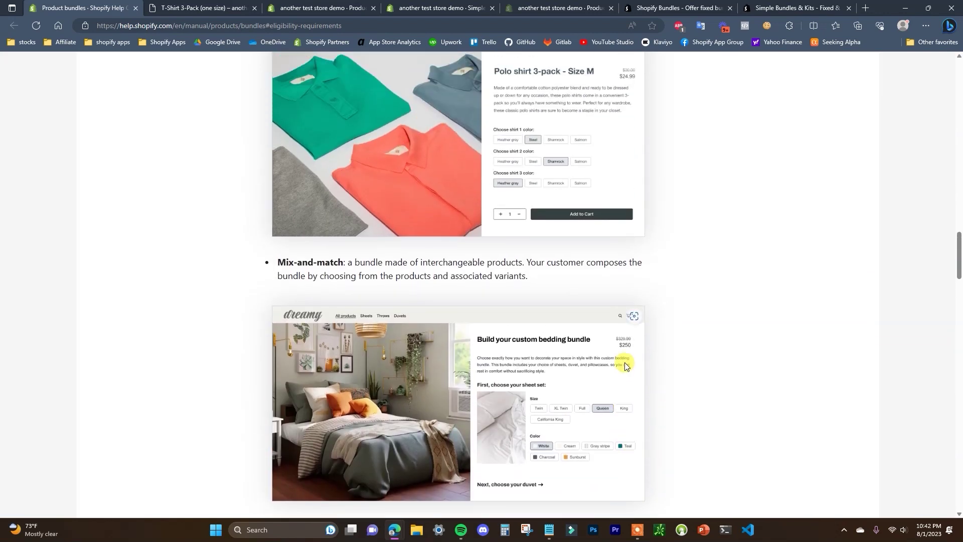
pyautogui.scroll(4, 570, 322)
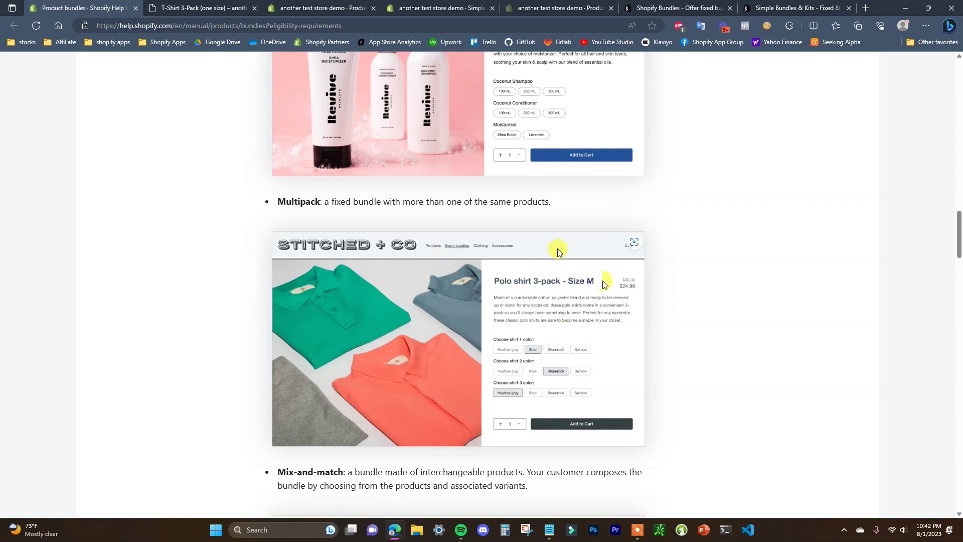
pyautogui.click(206, 8)
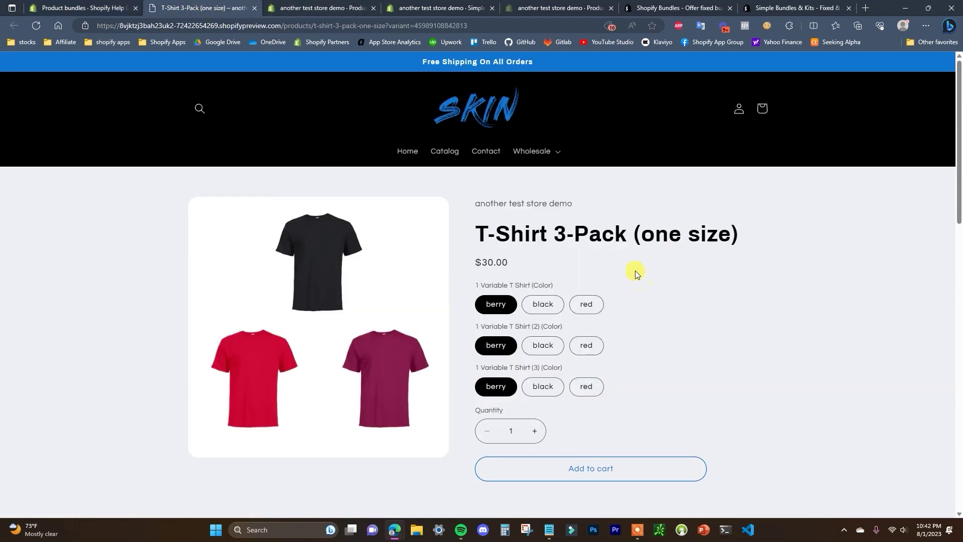
pyautogui.scroll(-1, 611, 255)
pyautogui.scroll(1, 603, 252)
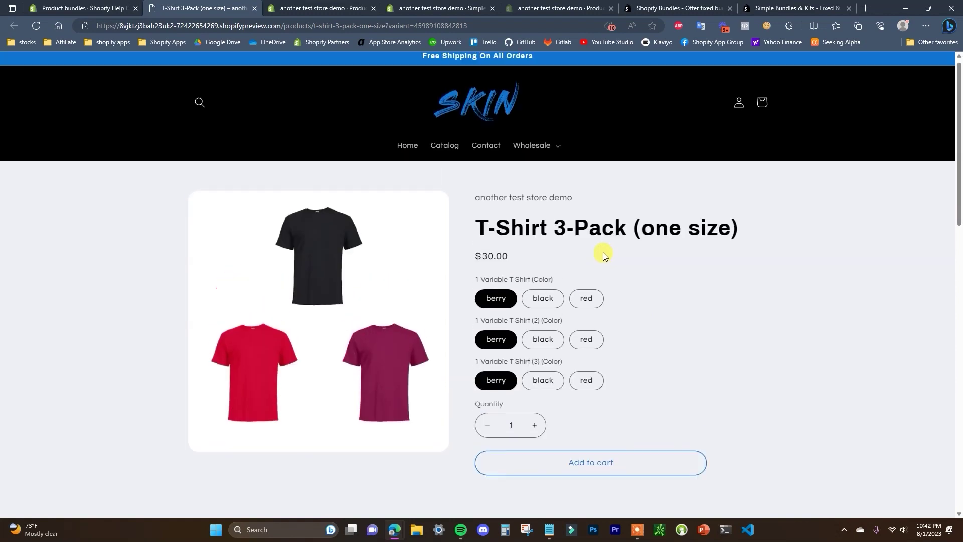
pyautogui.click(26, 4)
pyautogui.scroll(2, 394, 319)
pyautogui.scroll(-2, 556, 330)
pyautogui.click(231, 4)
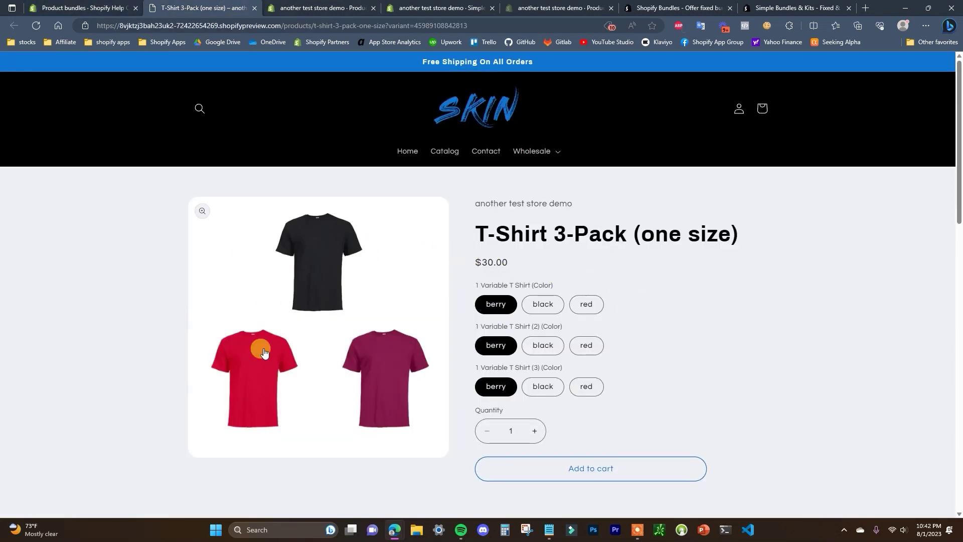
# Try different shirt colors in the T-Shirt 3-Pack, ending with berry for the first, black for the second and berry for the third.
pyautogui.scroll(-1, 722, 374)
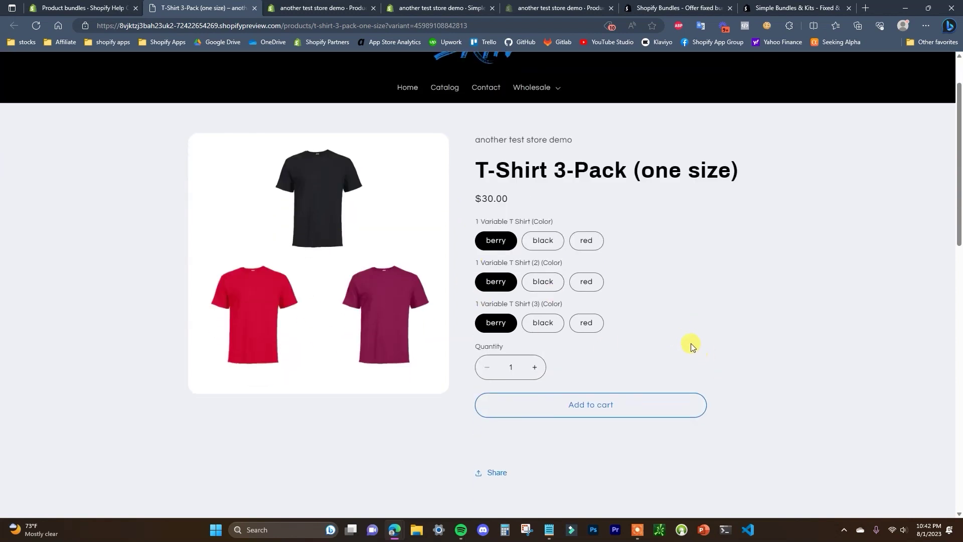
pyautogui.click(545, 235)
pyautogui.click(544, 275)
pyautogui.click(542, 316)
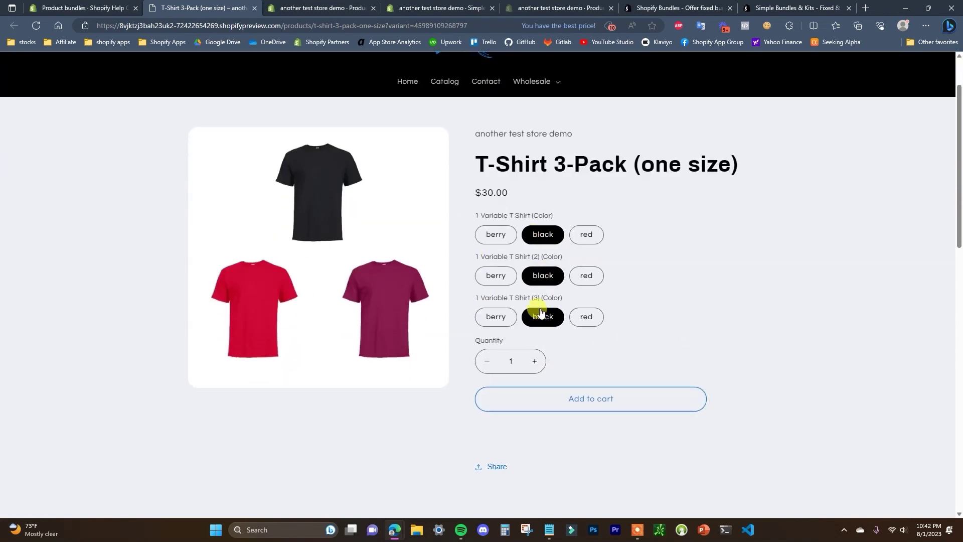
pyautogui.click(497, 236)
pyautogui.click(496, 276)
pyautogui.click(546, 278)
pyautogui.click(497, 317)
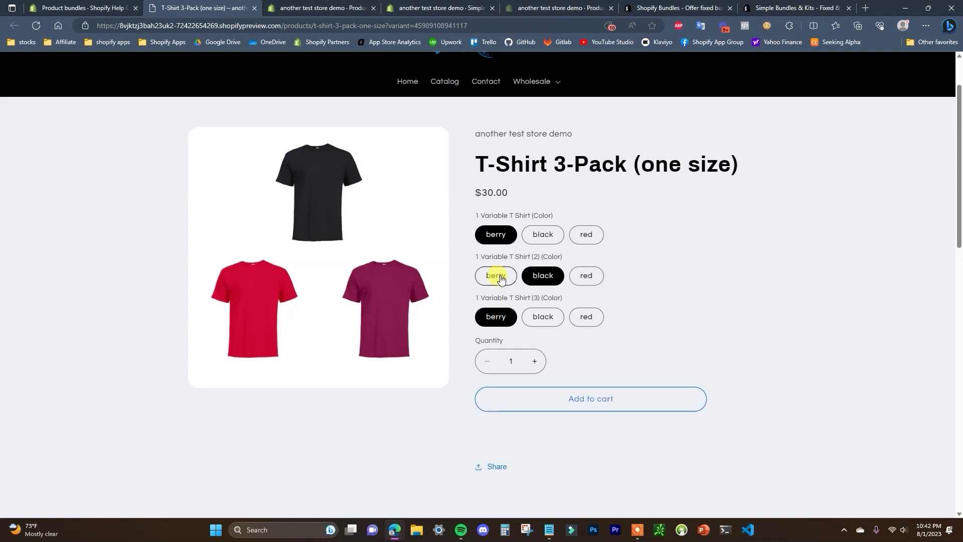
pyautogui.scroll(1, 497, 276)
# From the store admin, open the Bundles app in a separate tab and open the T-Shirt 3-Pack (one size) bundle.
pyautogui.click(308, 6)
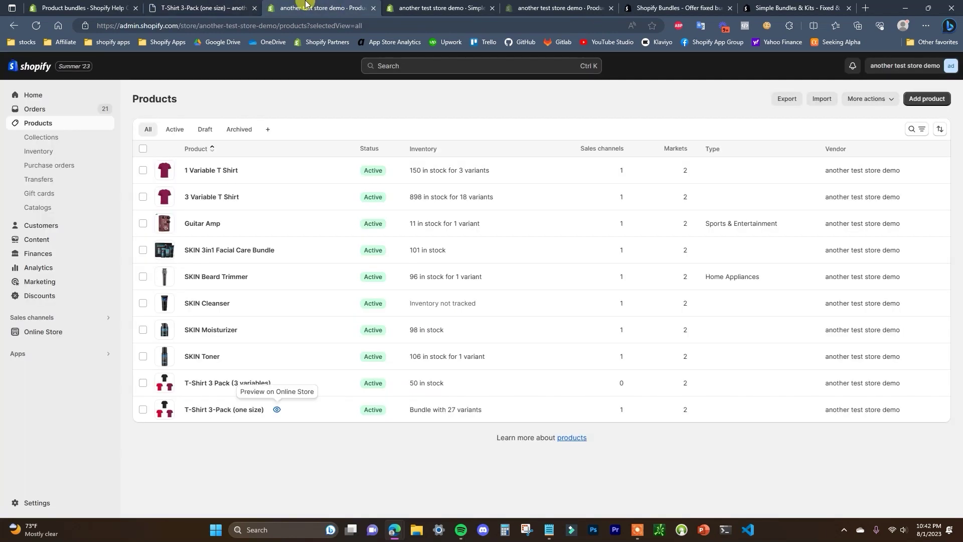
pyautogui.click(95, 354)
pyautogui.press('Down')
pyautogui.hotkey('ctrl', 'Return')
pyautogui.click(376, 8)
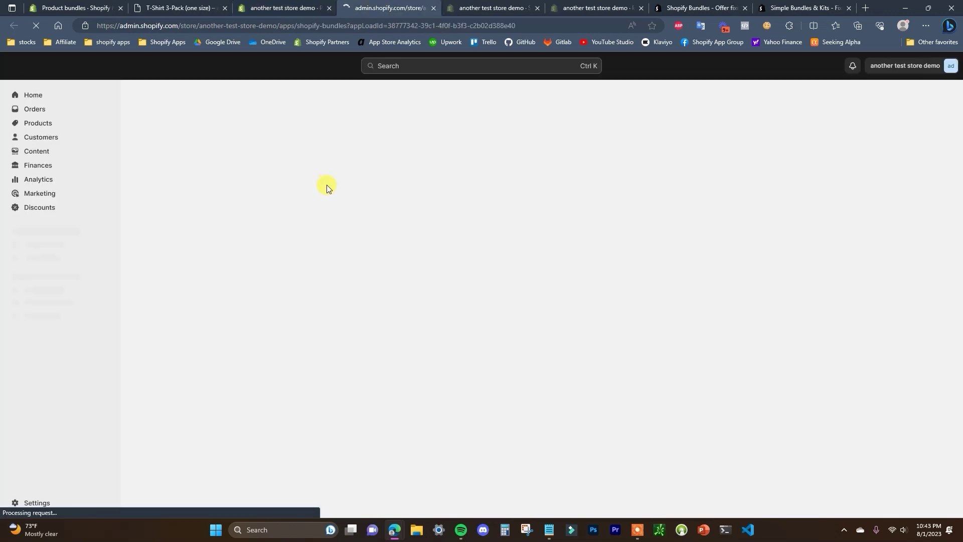
pyautogui.click(301, 8)
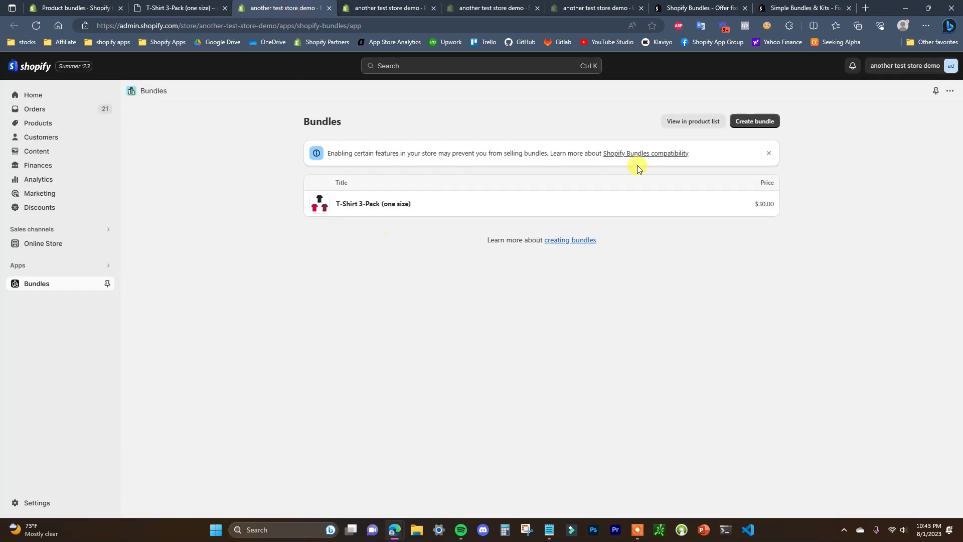
pyautogui.click(386, 204)
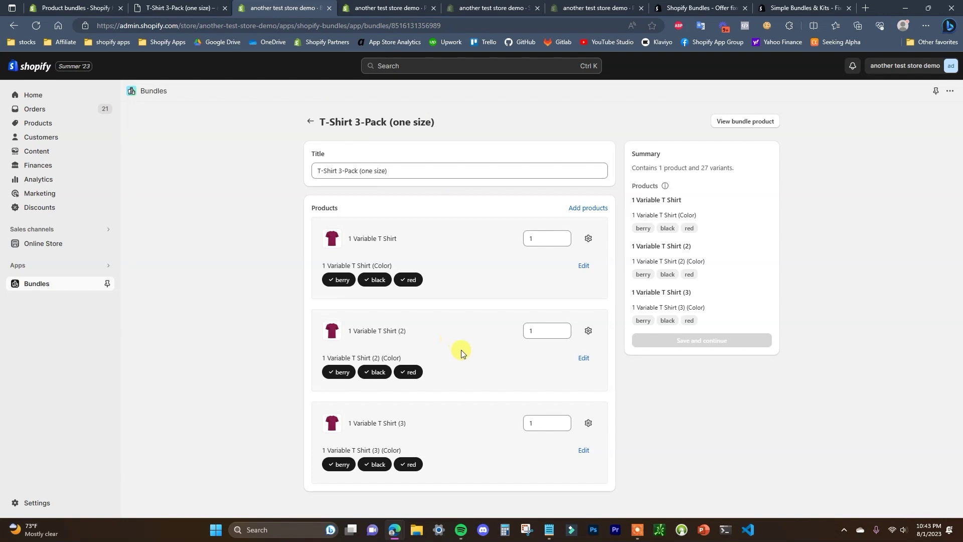
# Compare the bundle's product and color settings with the options on the T-Shirt 3-Pack storefront page.
pyautogui.click(200, 8)
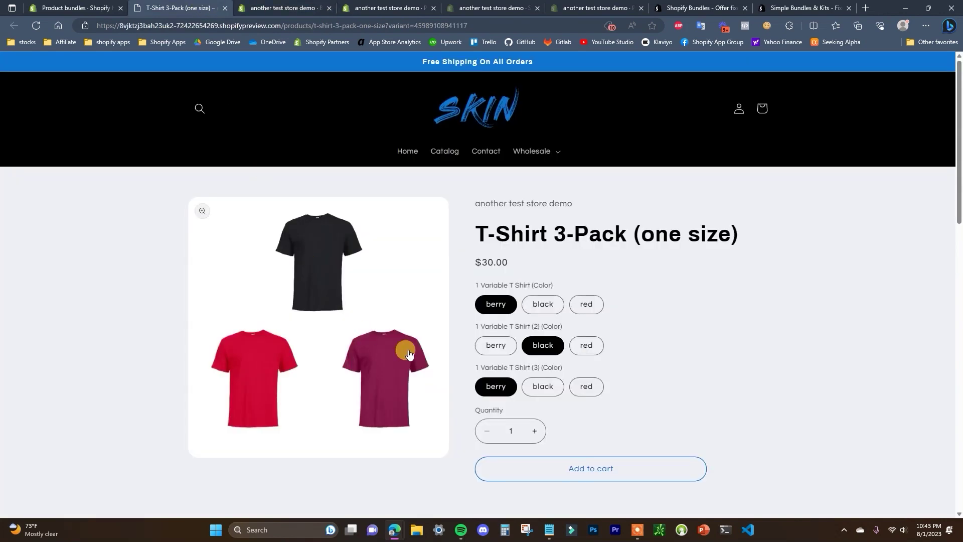
pyautogui.click(287, 8)
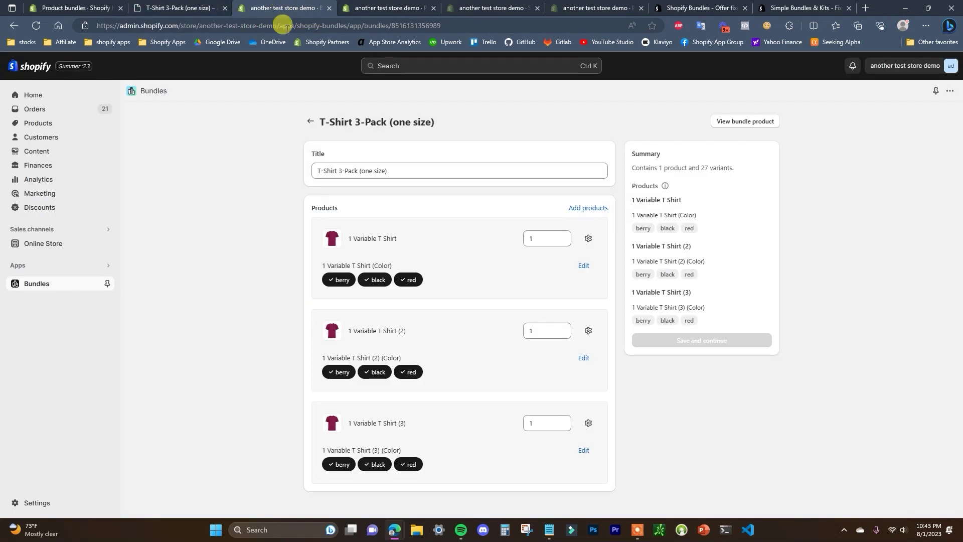
pyautogui.click(201, 6)
pyautogui.click(297, 6)
pyautogui.click(201, 8)
pyautogui.click(297, 6)
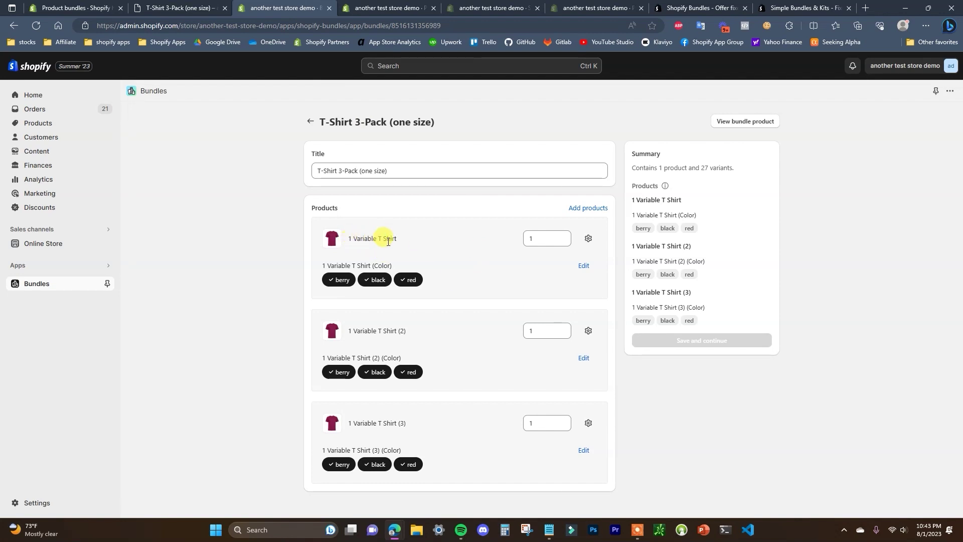
# From the store's product list, preview 3 Variable T Shirt in the online store and choose size large, color black and material Linen.
pyautogui.click(372, 8)
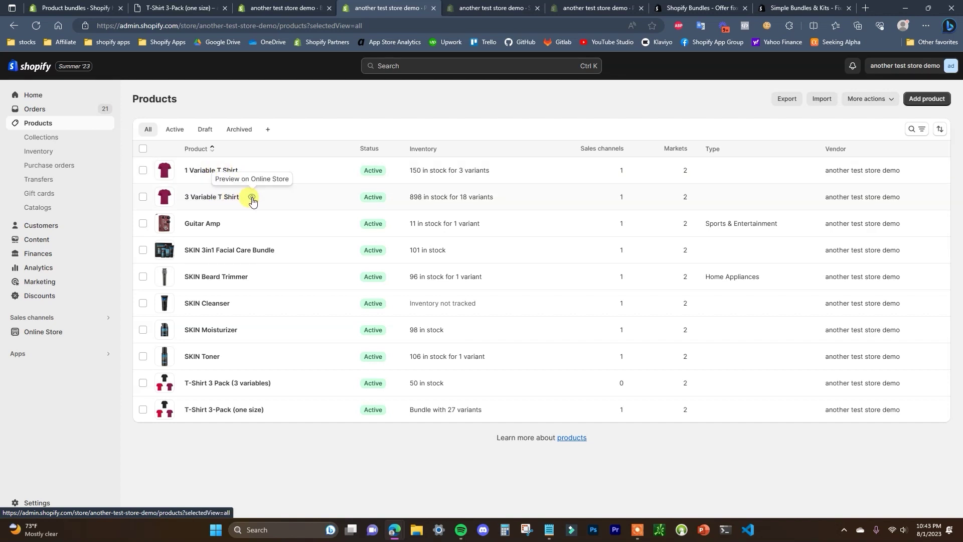
pyautogui.click(252, 198)
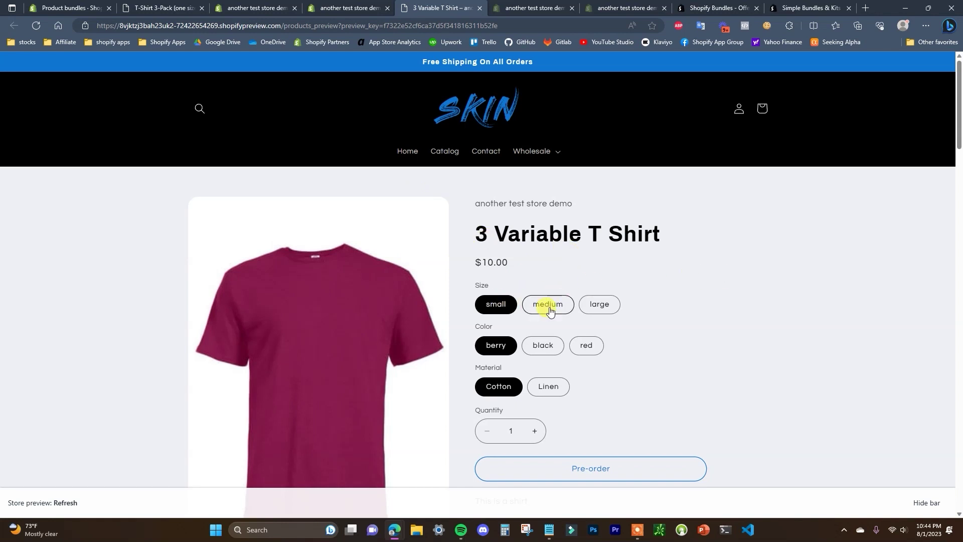
pyautogui.click(592, 305)
pyautogui.scroll(-3, 591, 307)
pyautogui.click(538, 209)
pyautogui.scroll(-1, 522, 223)
pyautogui.click(548, 235)
pyautogui.scroll(1, 490, 268)
pyautogui.scroll(2, 582, 279)
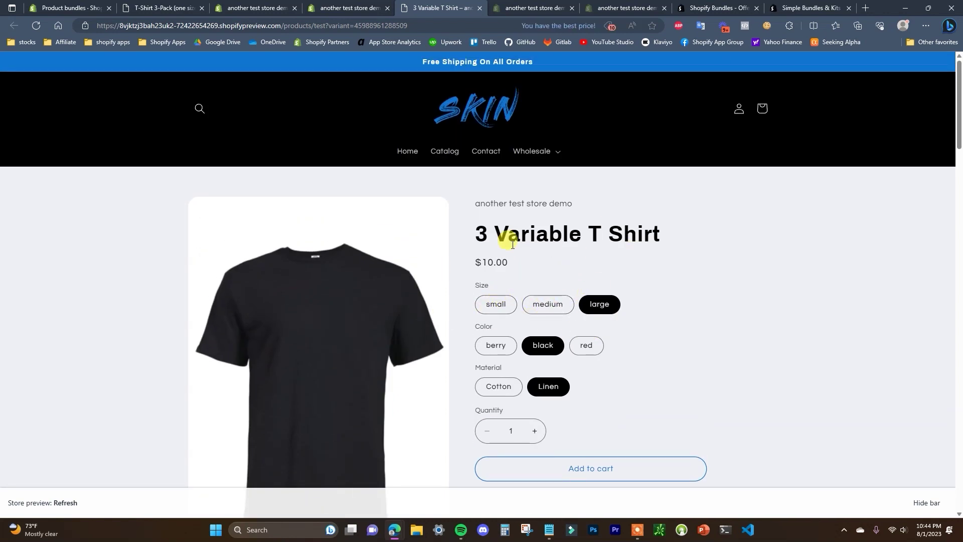
# Close the 3 Variable T Shirt preview, revisit the T-Shirt 3-Pack (one size) bundle settings and close that tab.
pyautogui.click(343, 6)
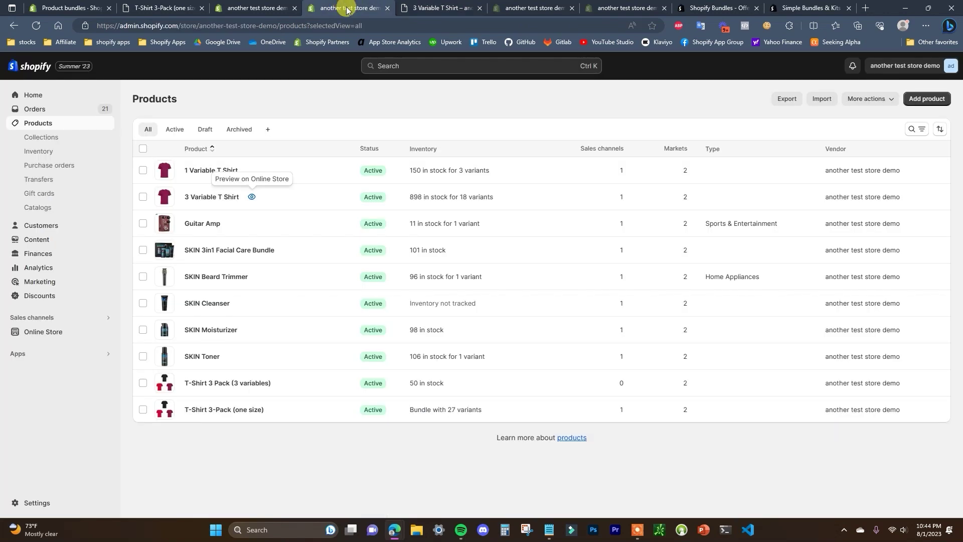
pyautogui.click(480, 8)
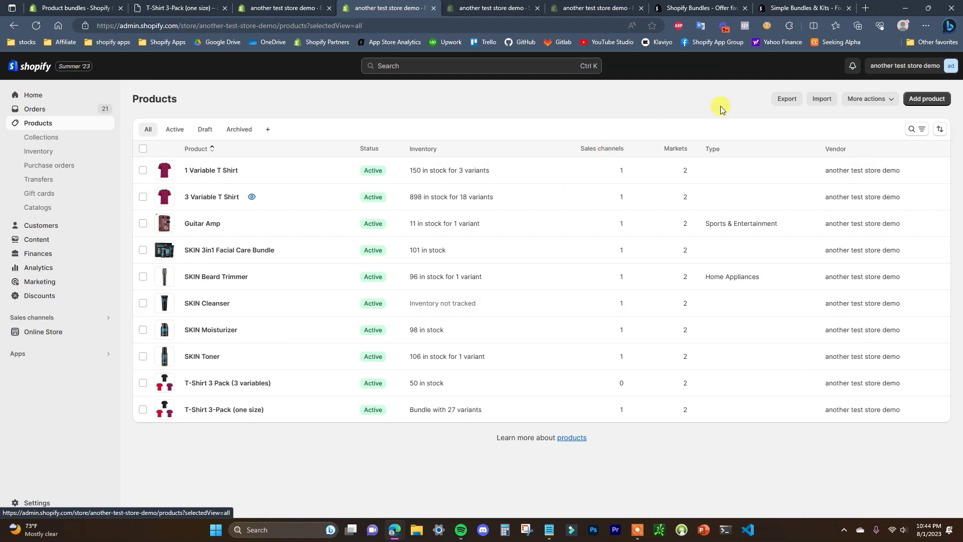
pyautogui.click(279, 8)
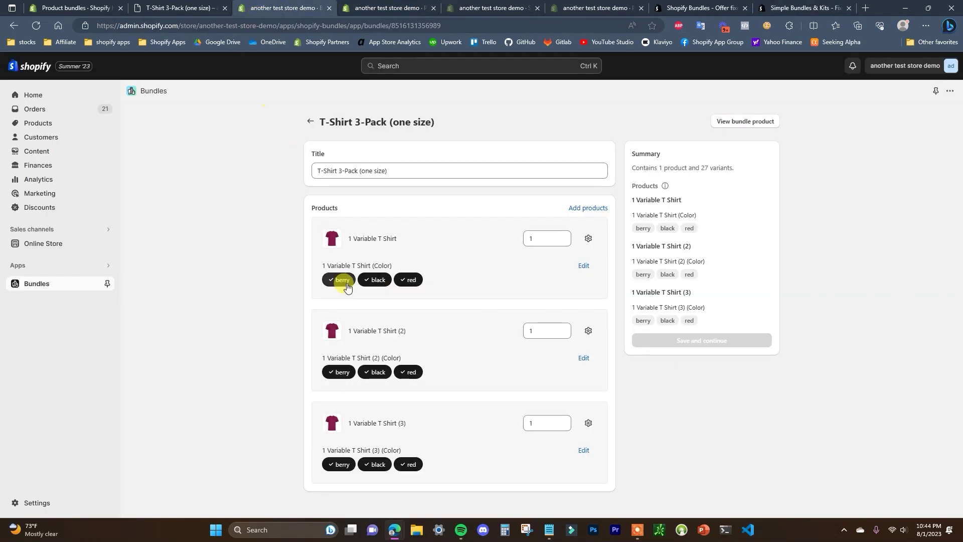
pyautogui.hotkey('ctrl', 'w')
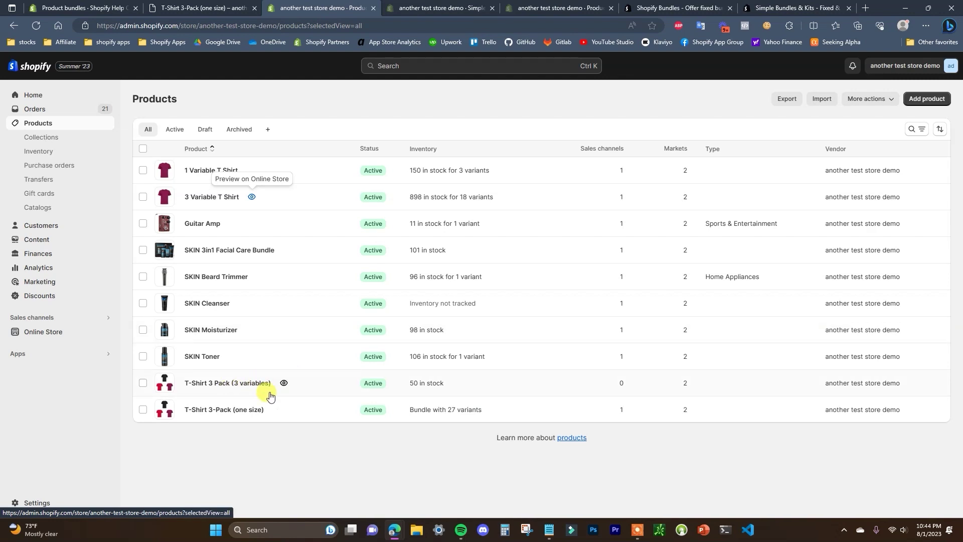
# Preview T-Shirt 3 Pack (3 variables) in the online store and review the size, color and material options for each shirt.
pyautogui.click(284, 383)
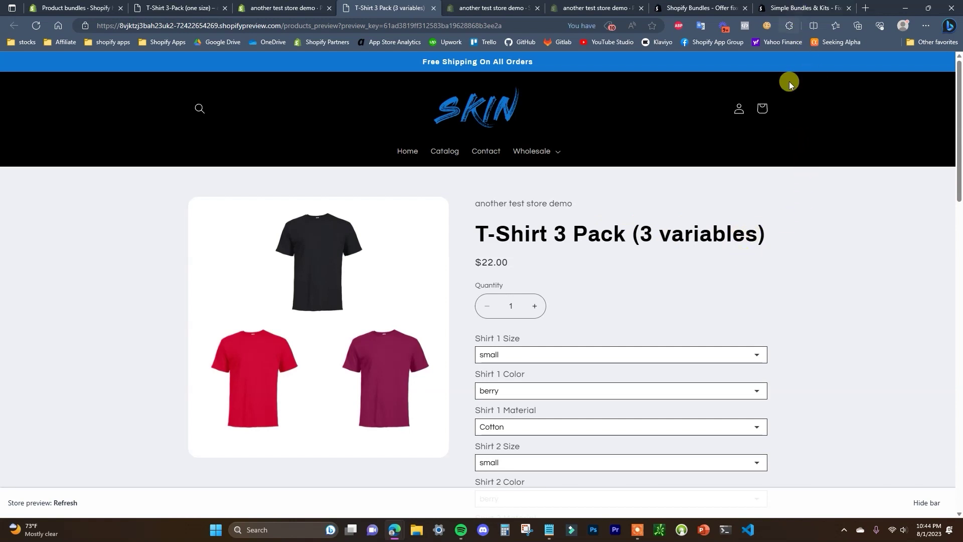
pyautogui.scroll(-4, 701, 254)
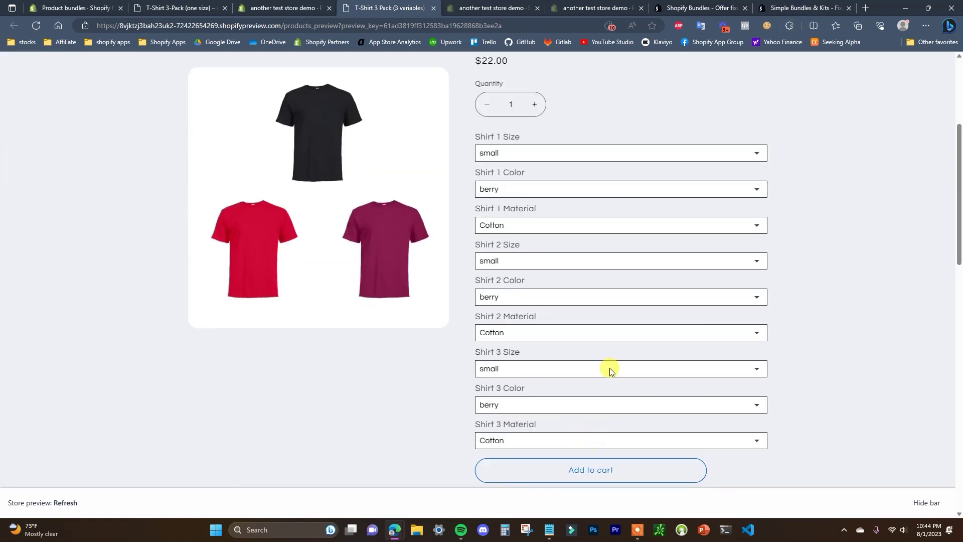
pyautogui.scroll(4, 609, 381)
pyautogui.scroll(-3, 655, 276)
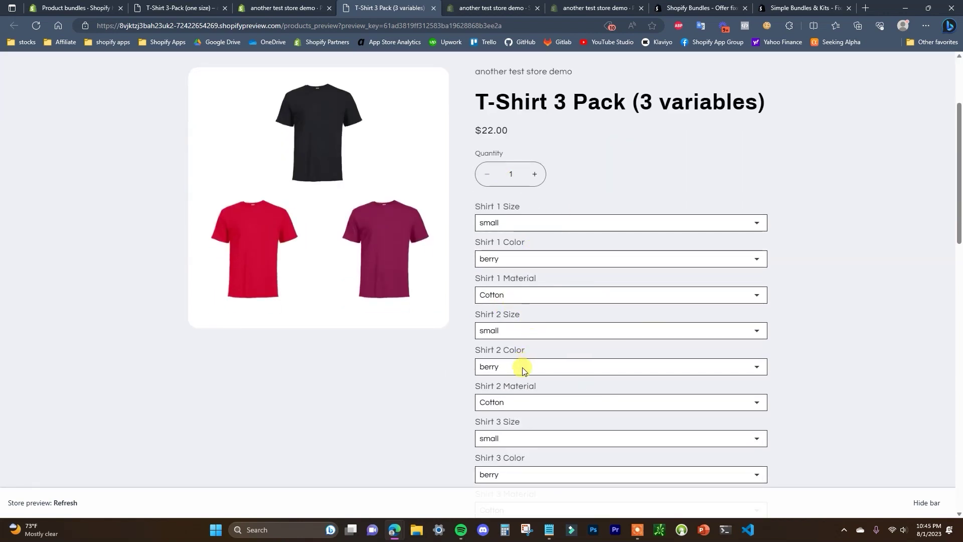
# Set Shirt 1 to small, black and Linen on the 3 Pack preview and look over the remaining shirt options.
pyautogui.click(528, 226)
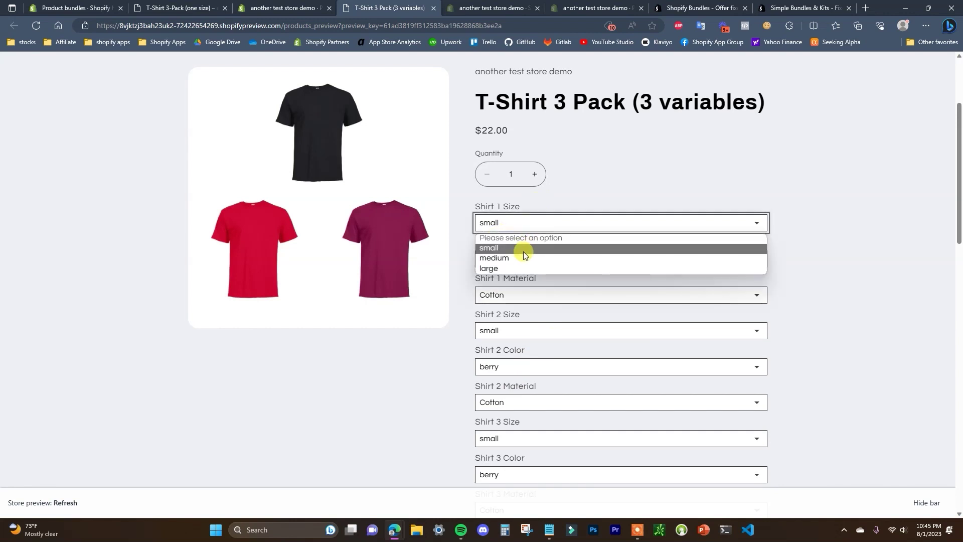
pyautogui.click(523, 250)
pyautogui.click(548, 259)
pyautogui.click(526, 294)
pyautogui.click(552, 296)
pyautogui.click(531, 330)
pyautogui.scroll(-3, 541, 214)
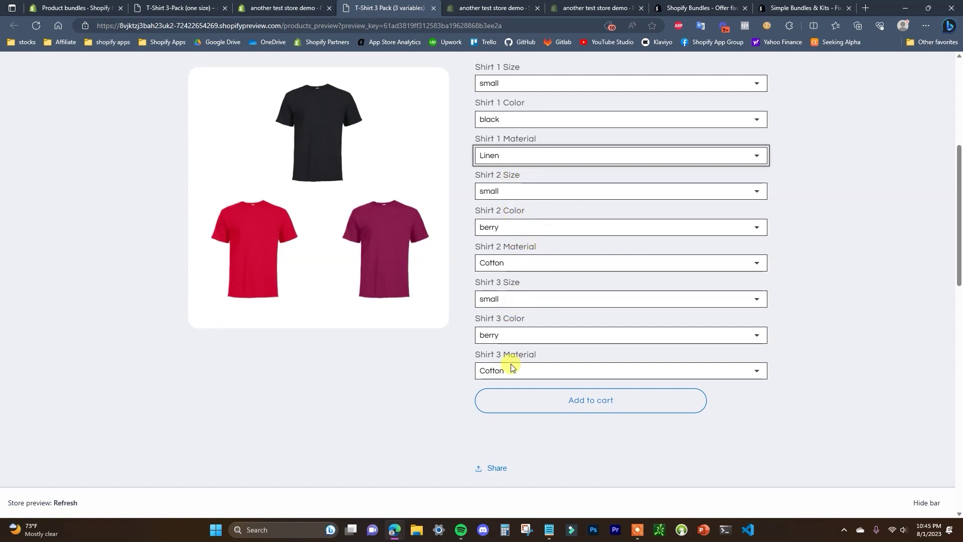
pyautogui.scroll(3, 695, 189)
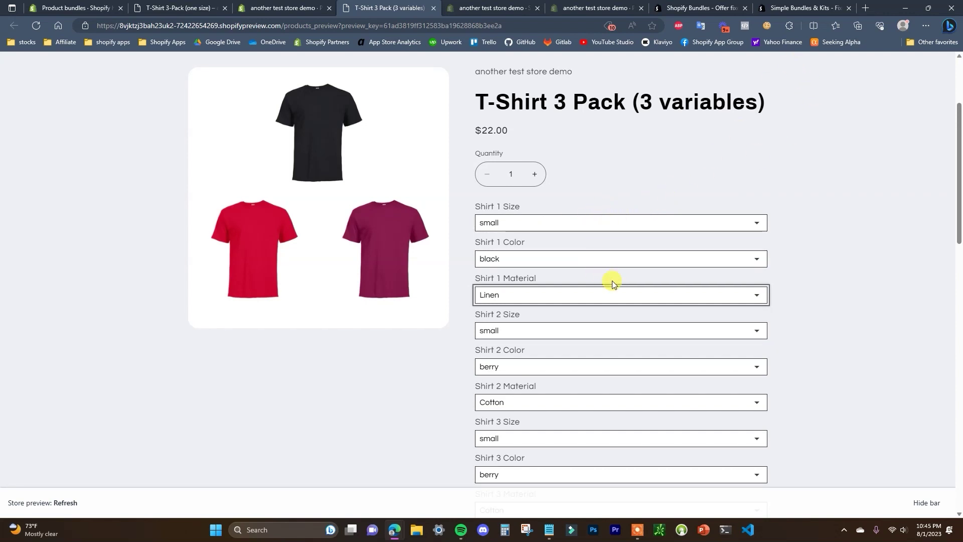
pyautogui.scroll(3, 670, 301)
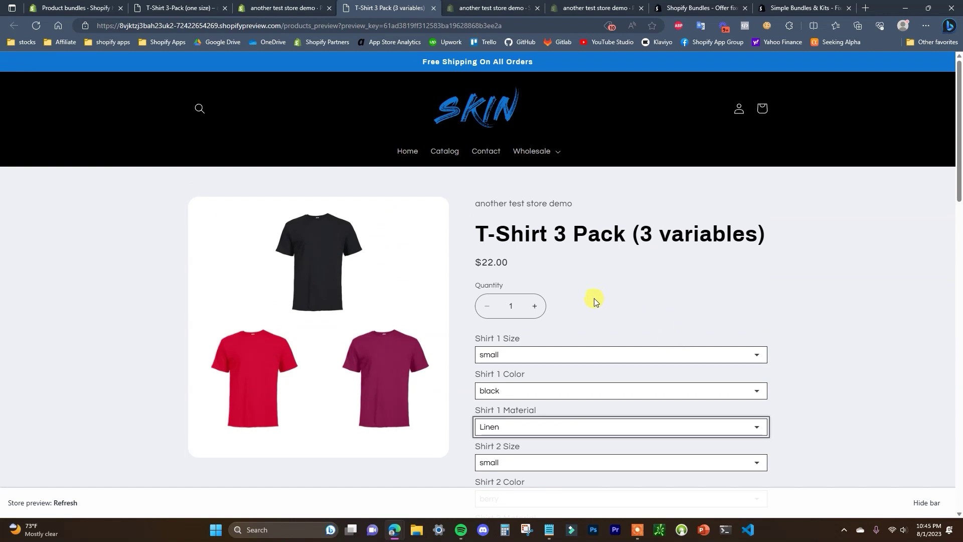
pyautogui.scroll(-3, 548, 328)
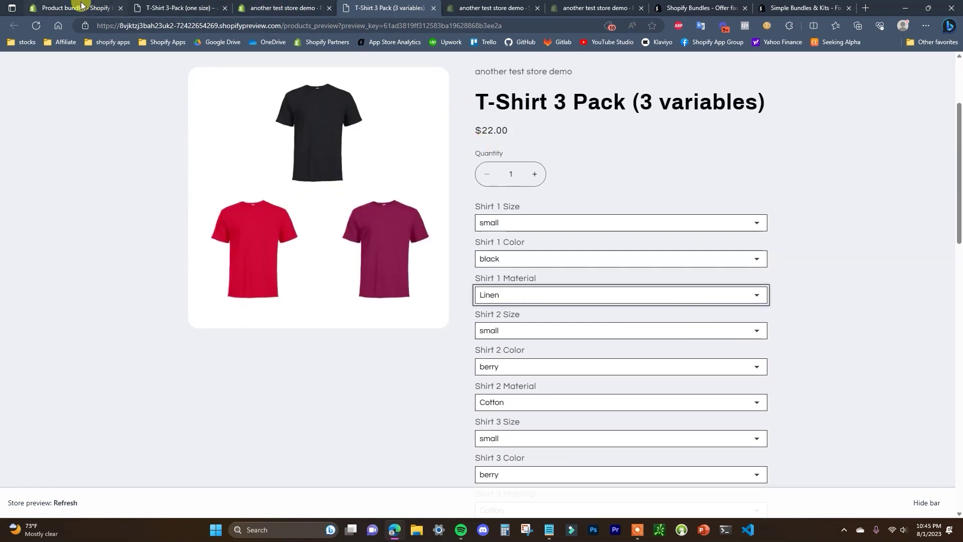
# From the store admin, open the Simple Bundles & Kits app and its T-Shirt 3 Pack (3 variables) bundle under Bundles v2.0.
pyautogui.click(295, 5)
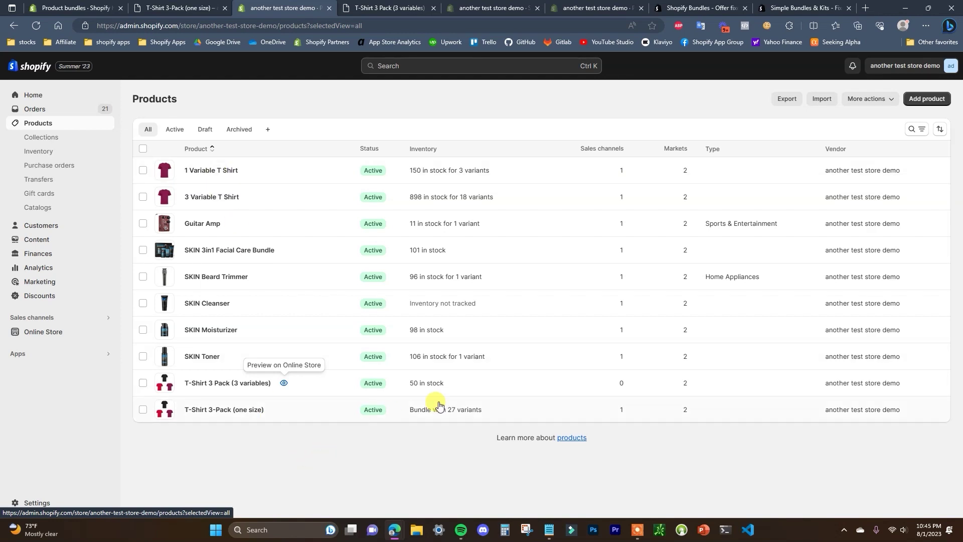
pyautogui.click(98, 351)
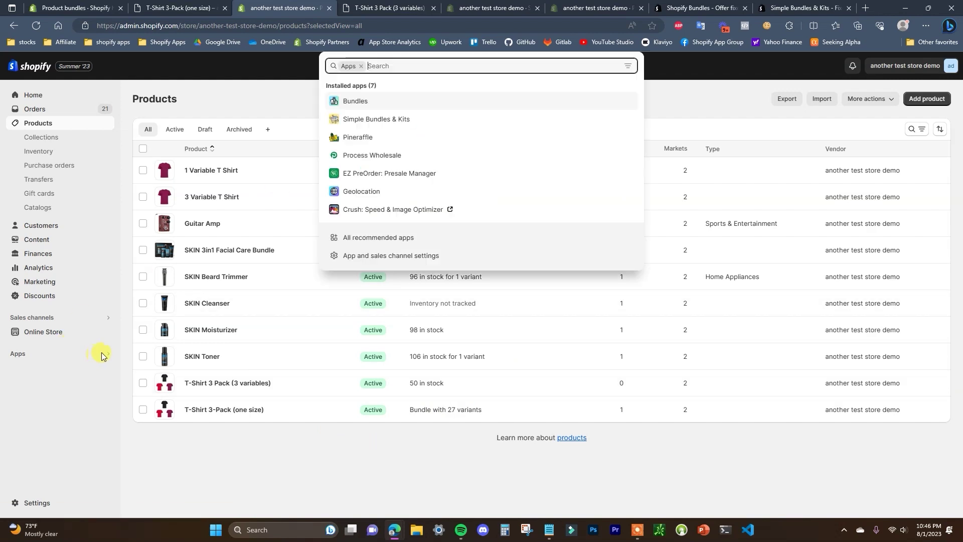
pyautogui.click(425, 122)
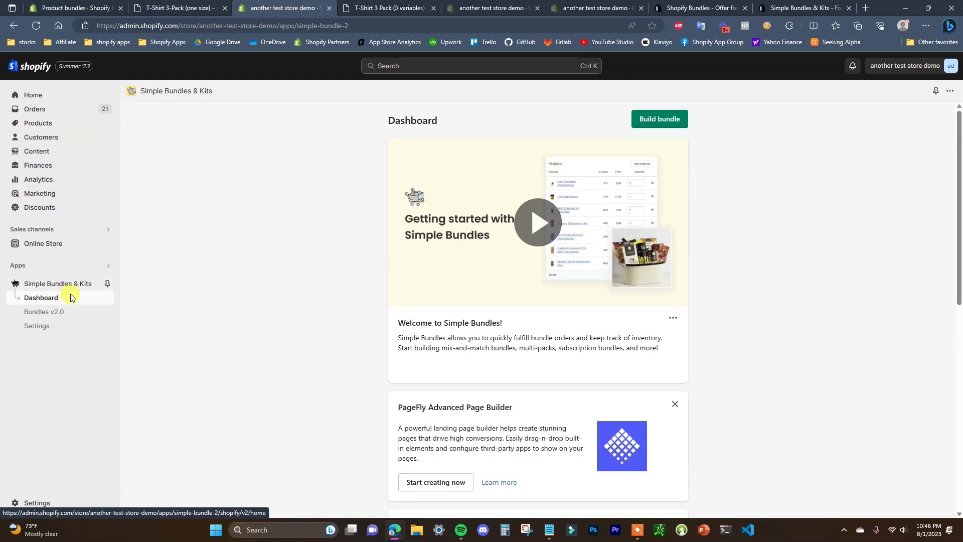
pyautogui.click(70, 314)
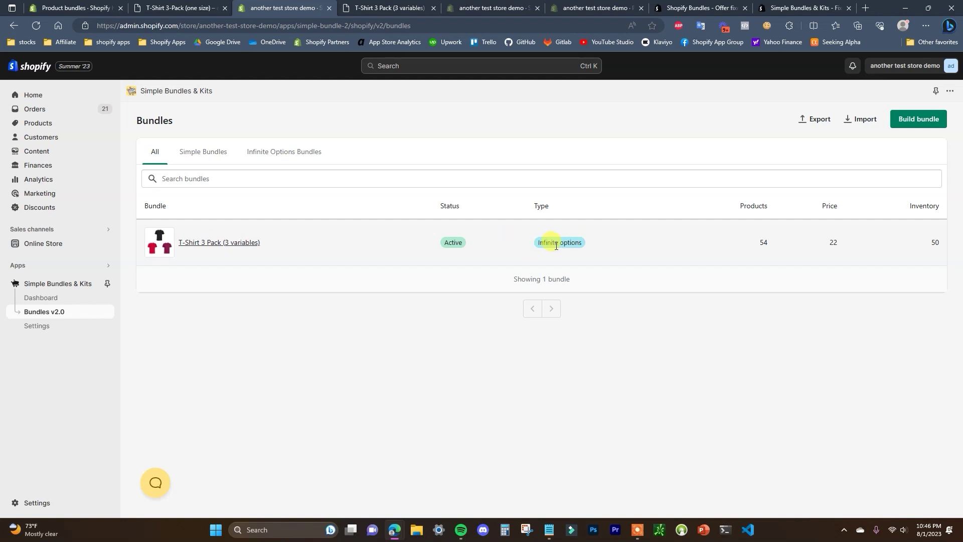
pyautogui.click(233, 245)
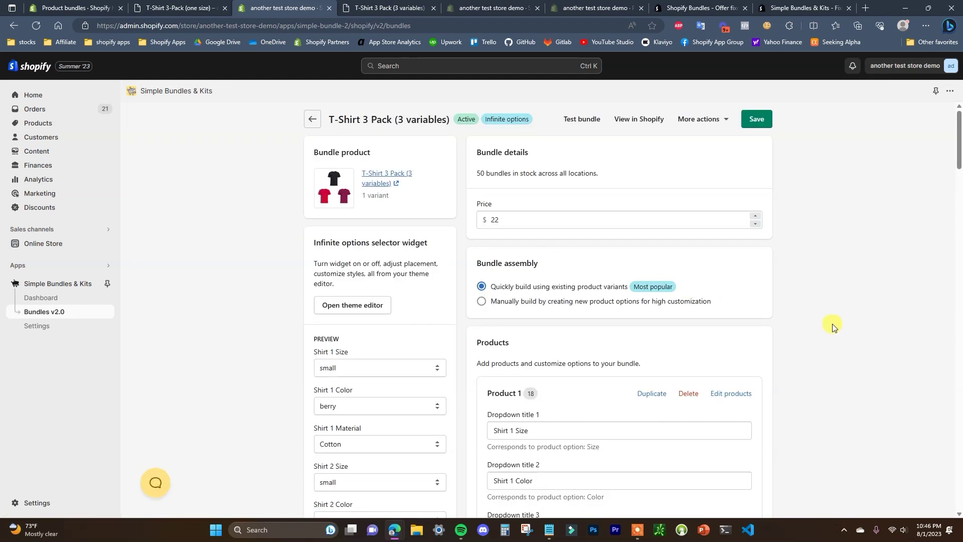
# Examine the bundle's assembly setting and the dropdown titles, quantities and variants listed for each product.
pyautogui.scroll(-3, 819, 337)
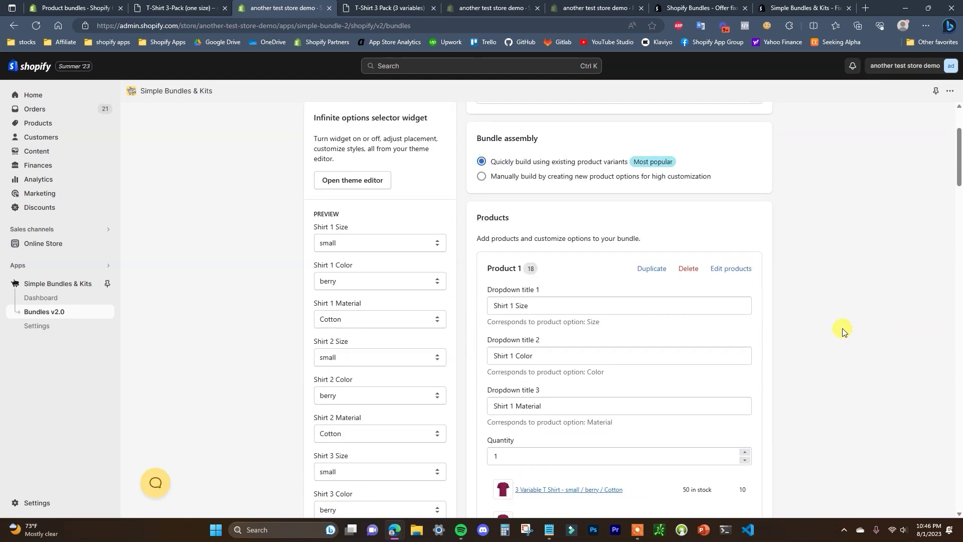
pyautogui.scroll(1, 939, 307)
pyautogui.scroll(-1, 820, 291)
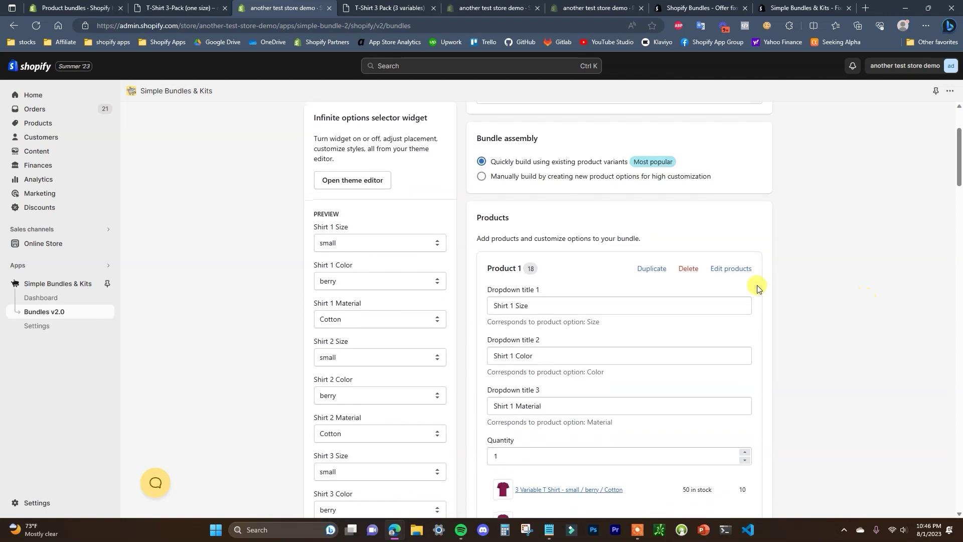
pyautogui.moveTo(958, 171)
pyautogui.mouseDown()
pyautogui.moveTo(958, 151)
pyautogui.moveTo(956, 195)
pyautogui.moveTo(956, 183)
pyautogui.mouseUp()
pyautogui.scroll(-1, 672, 241)
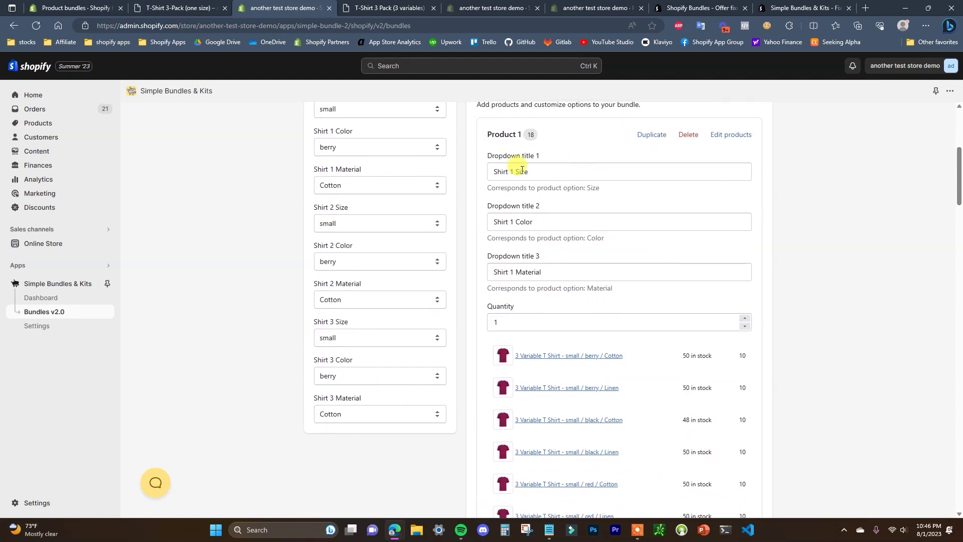
pyautogui.scroll(-11, 565, 295)
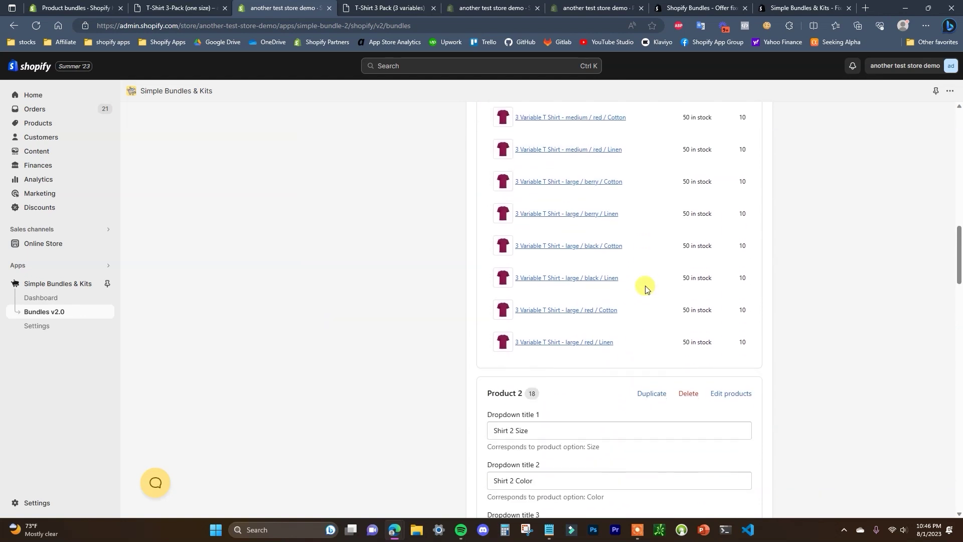
pyautogui.scroll(-10, 598, 195)
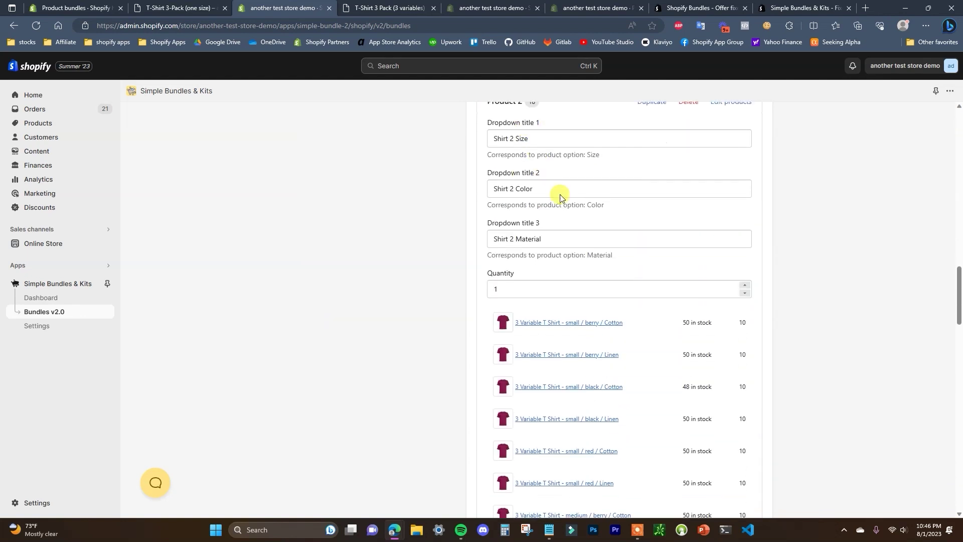
pyautogui.moveTo(959, 331); pyautogui.dragTo(956, 459)
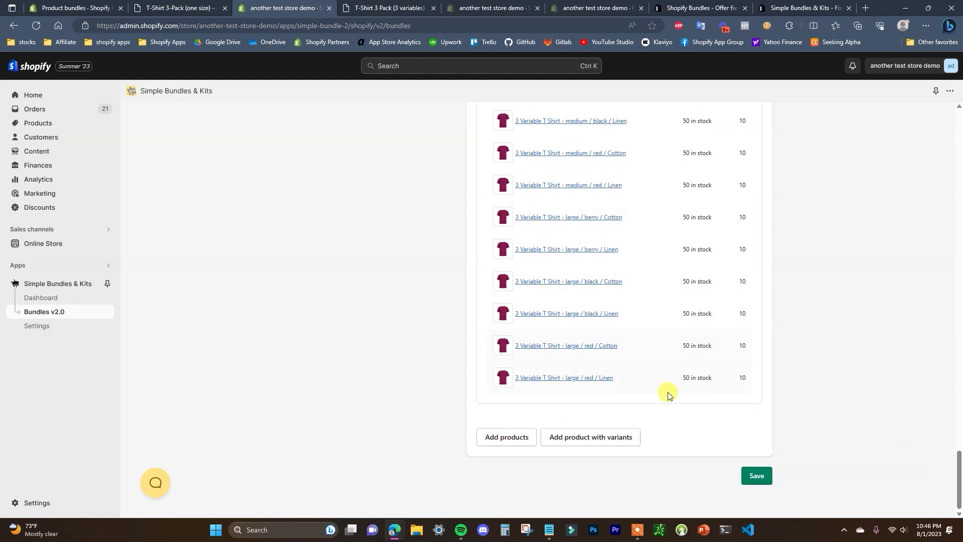
# View the pickers for adding products and adding a product with variants, and close both without selecting anything.
pyautogui.click(520, 440)
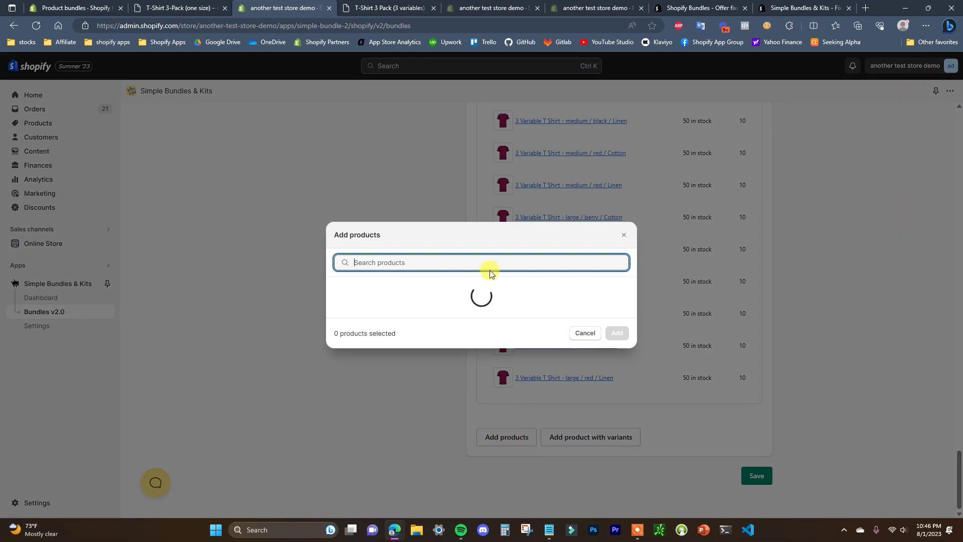
pyautogui.click(628, 120)
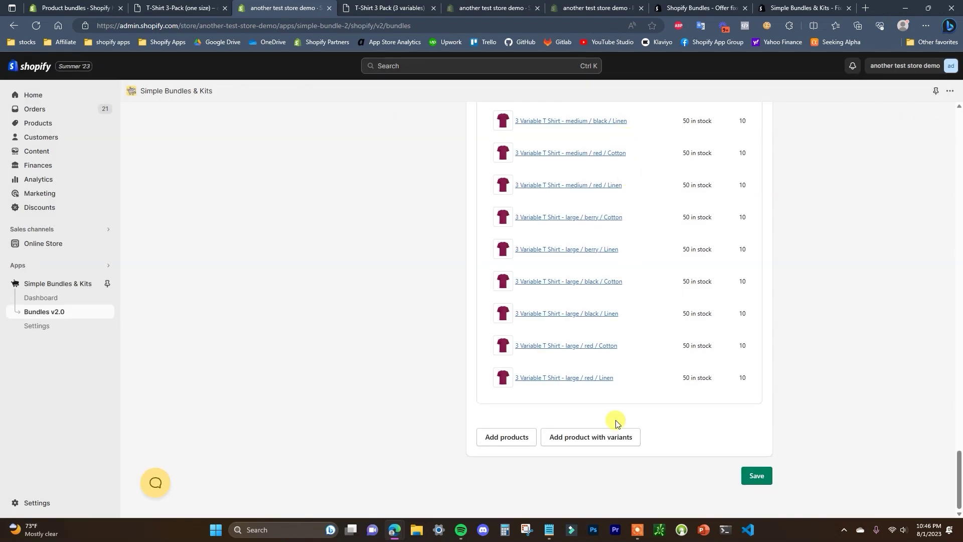
pyautogui.click(595, 439)
pyautogui.scroll(-3, 512, 281)
pyautogui.scroll(3, 511, 329)
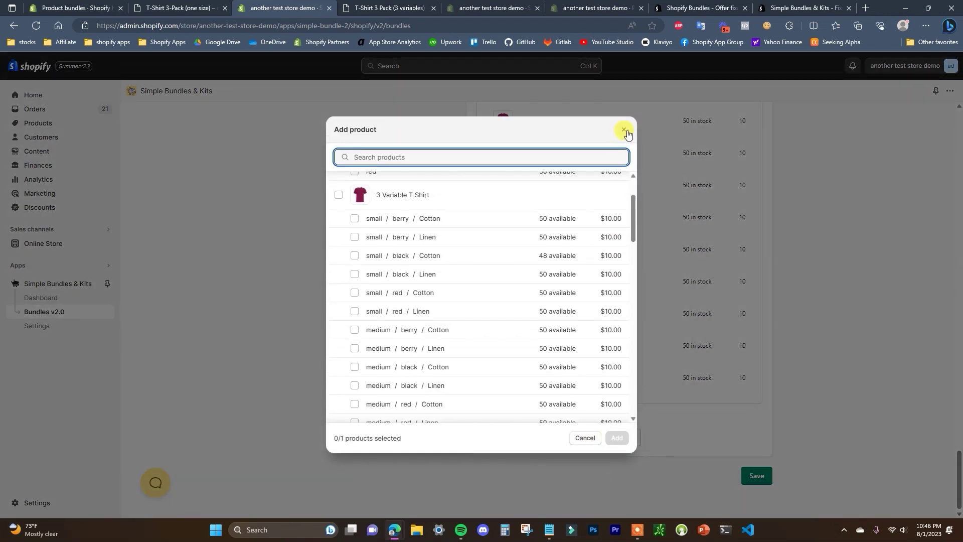
pyautogui.click(624, 129)
pyautogui.moveTo(960, 469); pyautogui.dragTo(960, 127)
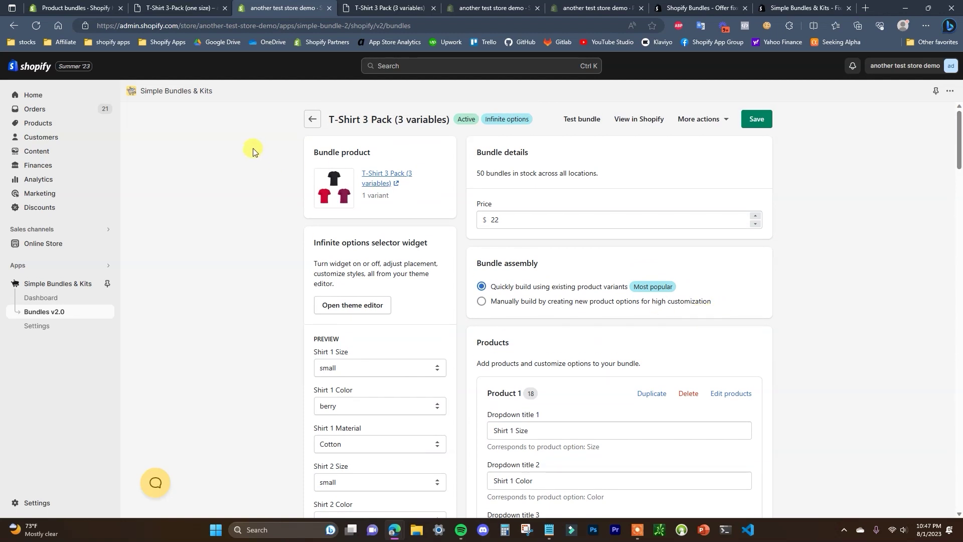
# Leave the T-Shirt 3 Pack (3 variables) bundle and open the Bundles app from the store admin.
pyautogui.click(312, 120)
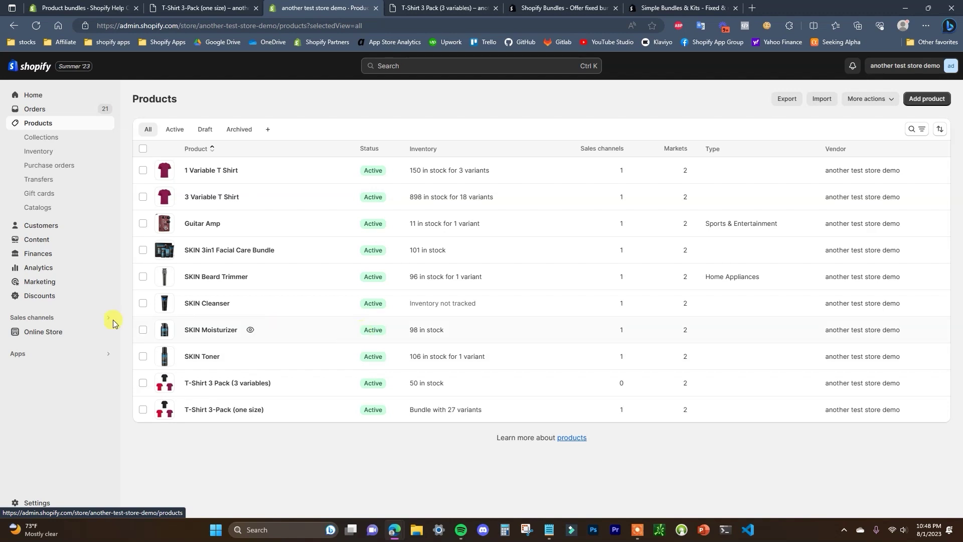
pyautogui.click(95, 354)
pyautogui.click(369, 133)
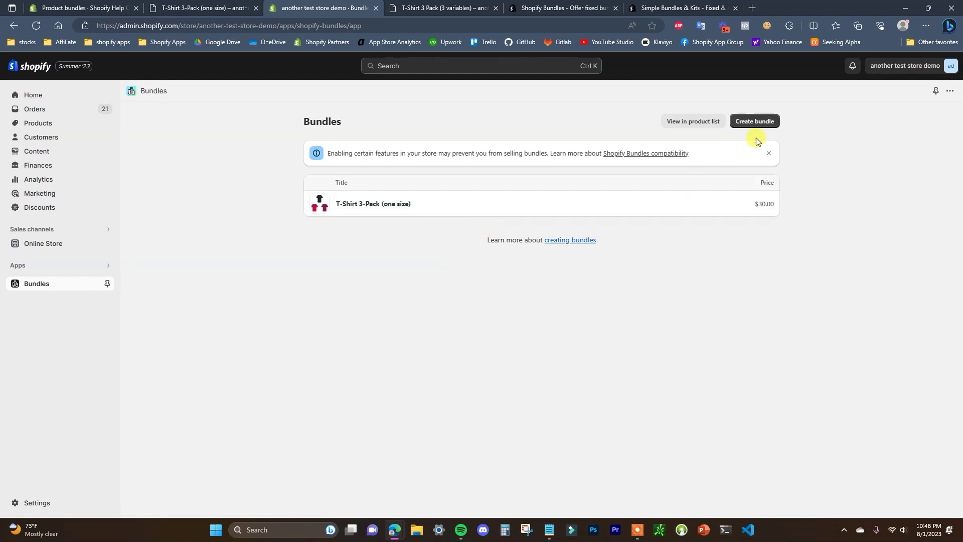
# Start a new bundle titled "Skin care bundle" in the Bundles app.
pyautogui.click(757, 122)
pyautogui.click(437, 172)
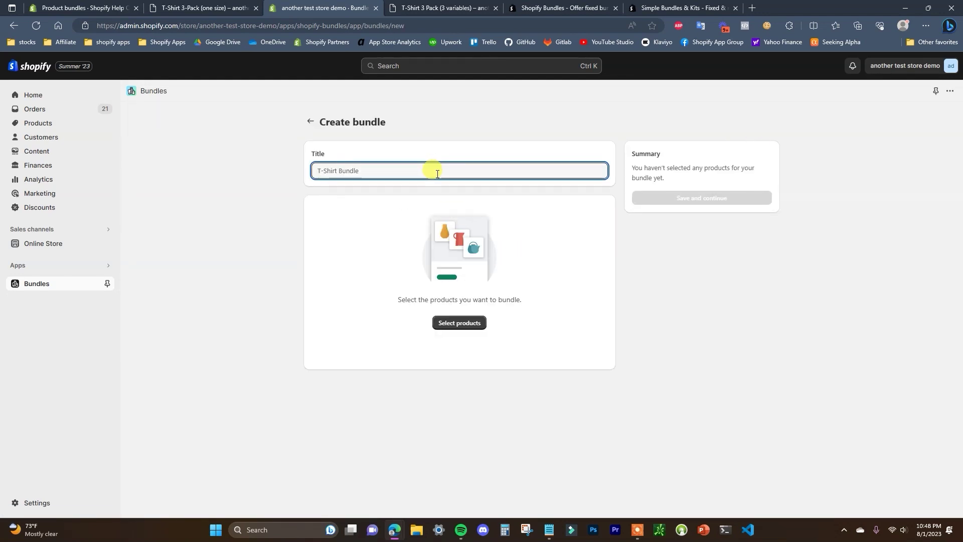
pyautogui.write('Skin care bundle')
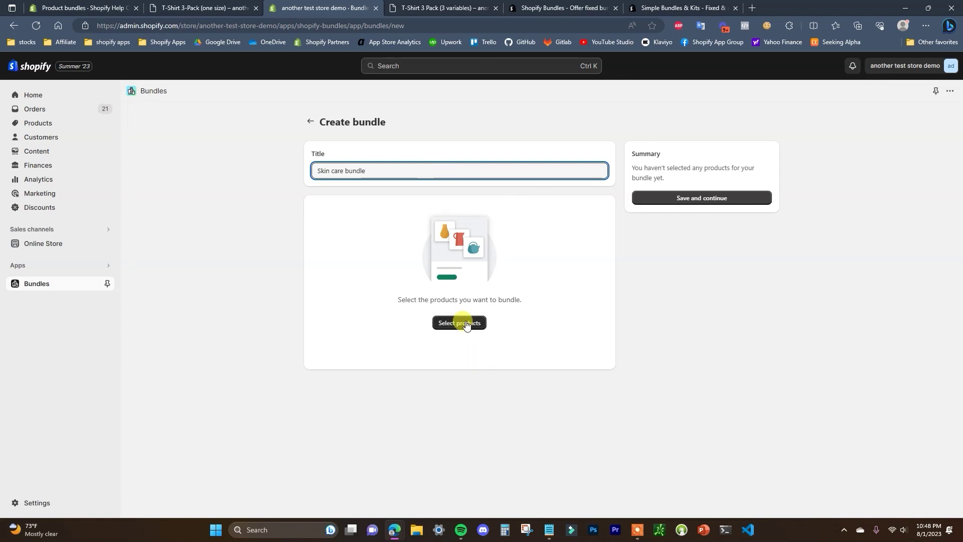
# Add SKIN Beard Trimmer, SKIN Cleanser, SKIN Moisturizer and SKIN Toner to the skin care bundle and save it.
pyautogui.click(462, 323)
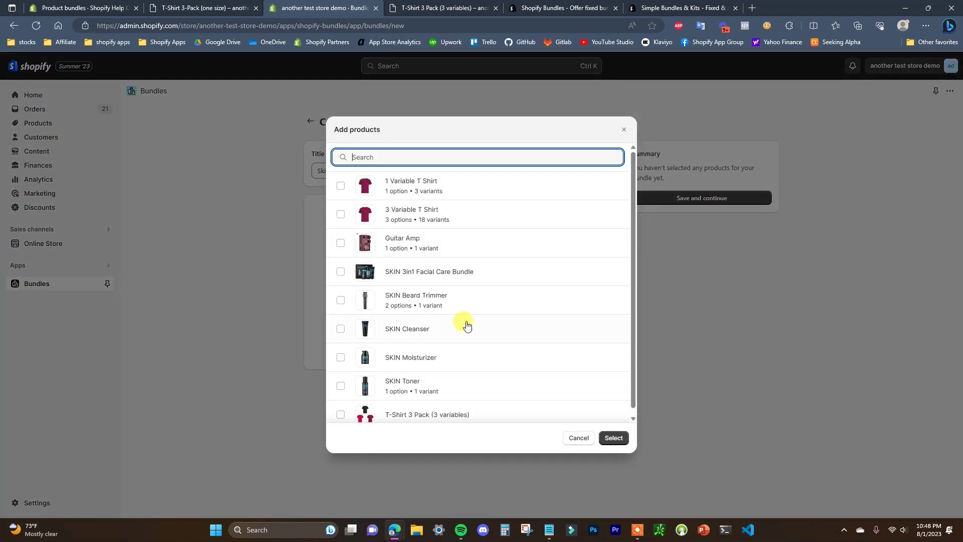
pyautogui.click(341, 301)
pyautogui.click(341, 330)
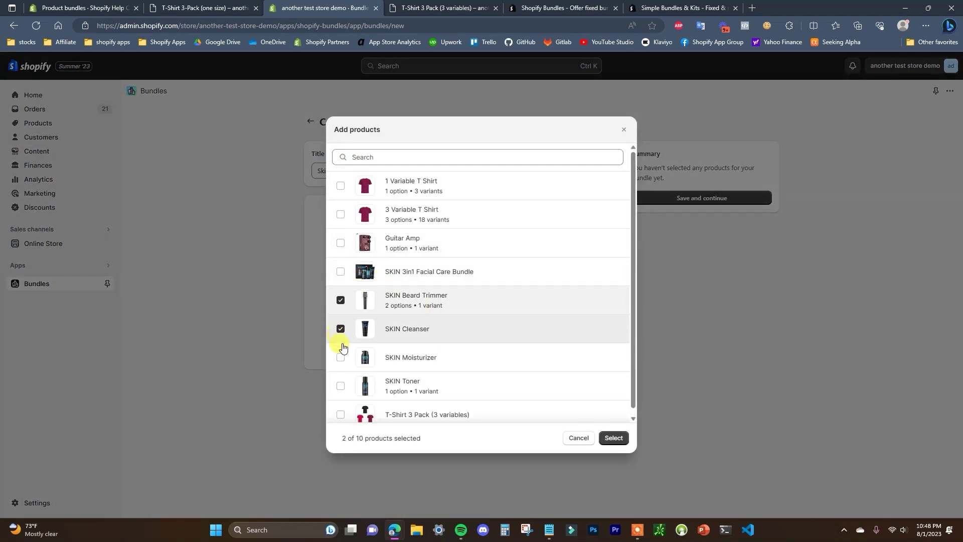
pyautogui.click(341, 358)
pyautogui.click(340, 386)
pyautogui.click(612, 438)
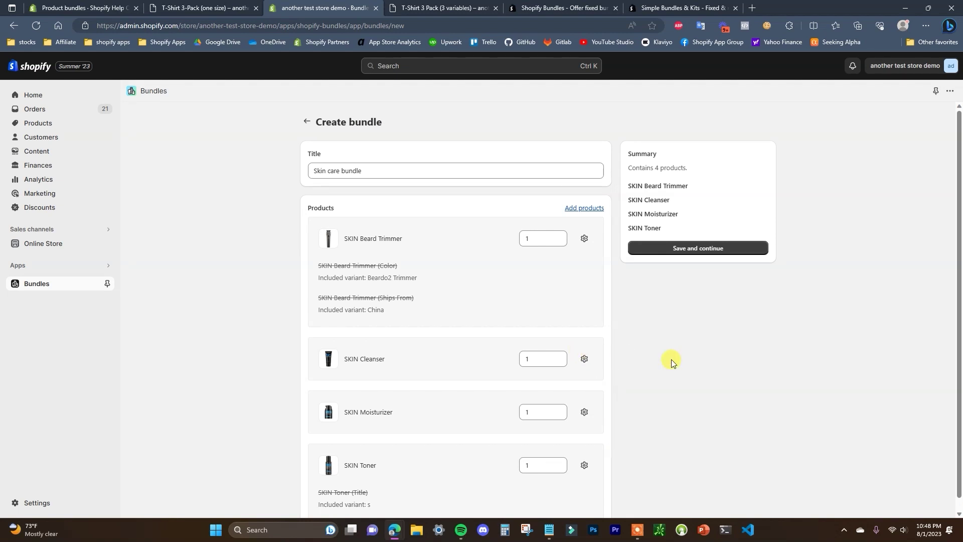
pyautogui.click(687, 247)
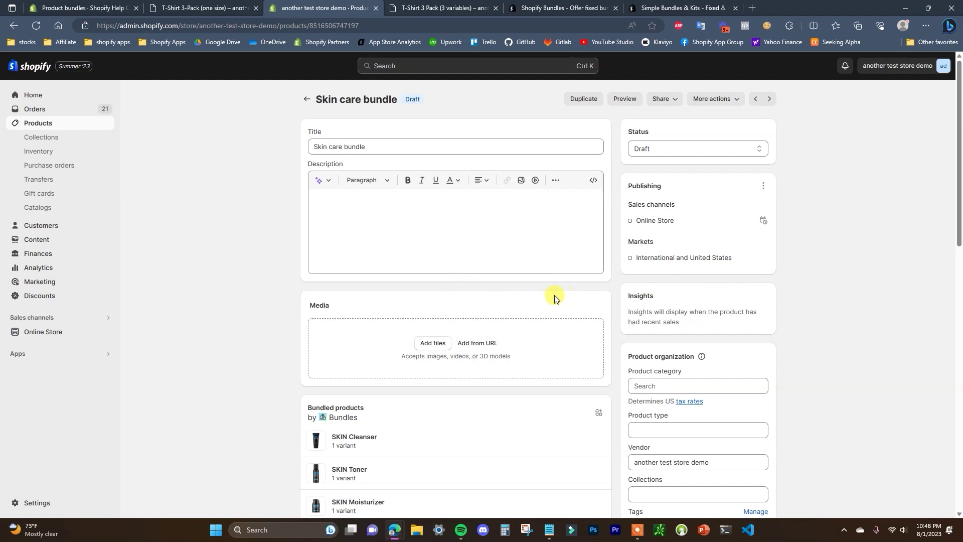
# Review the skin care bundle's product page, including its description, media, bundled products and pricing sections.
pyautogui.scroll(-4, 425, 300)
pyautogui.scroll(4, 429, 351)
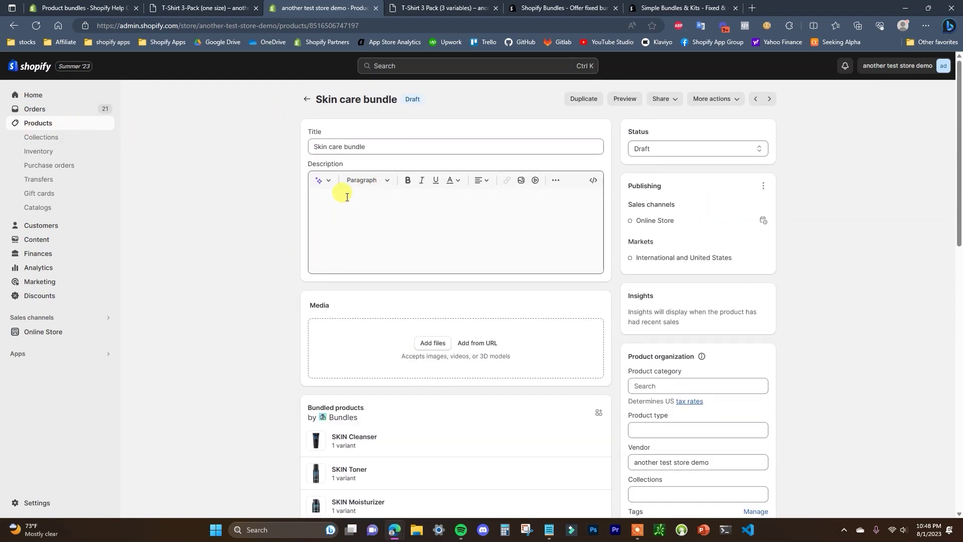
pyautogui.scroll(-2, 501, 279)
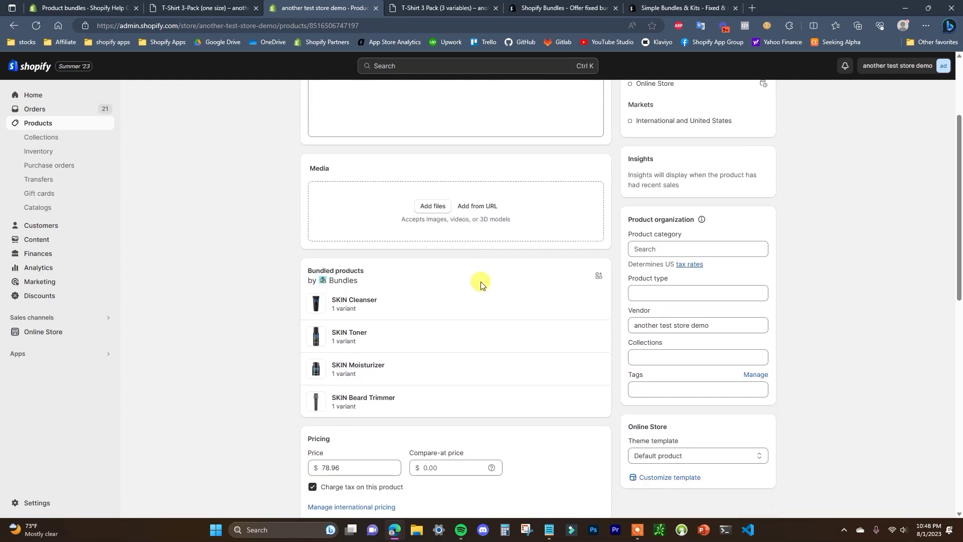
pyautogui.scroll(1, 452, 281)
pyautogui.scroll(-2, 441, 280)
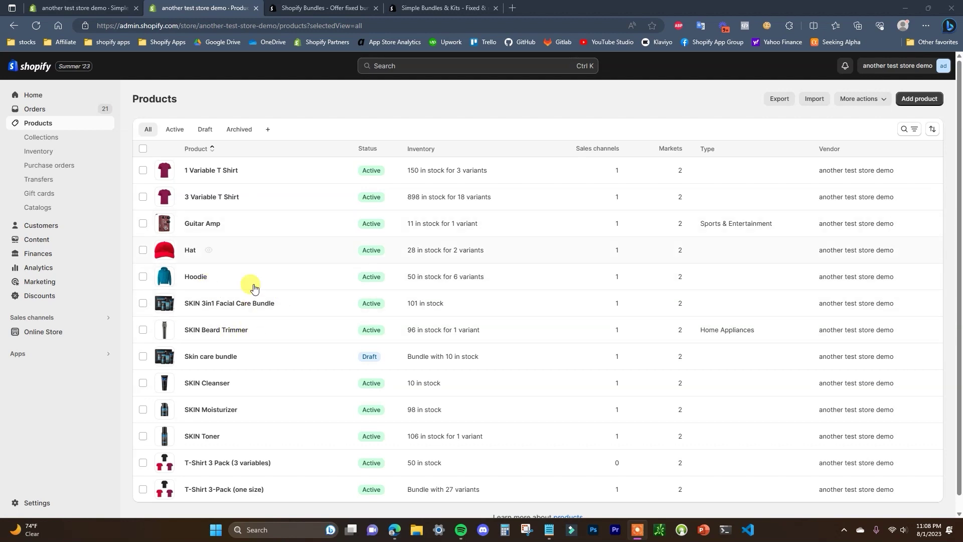
# Open the Simple Bundles & Kits app from the store admin and go to its bundle list.
pyautogui.click(93, 359)
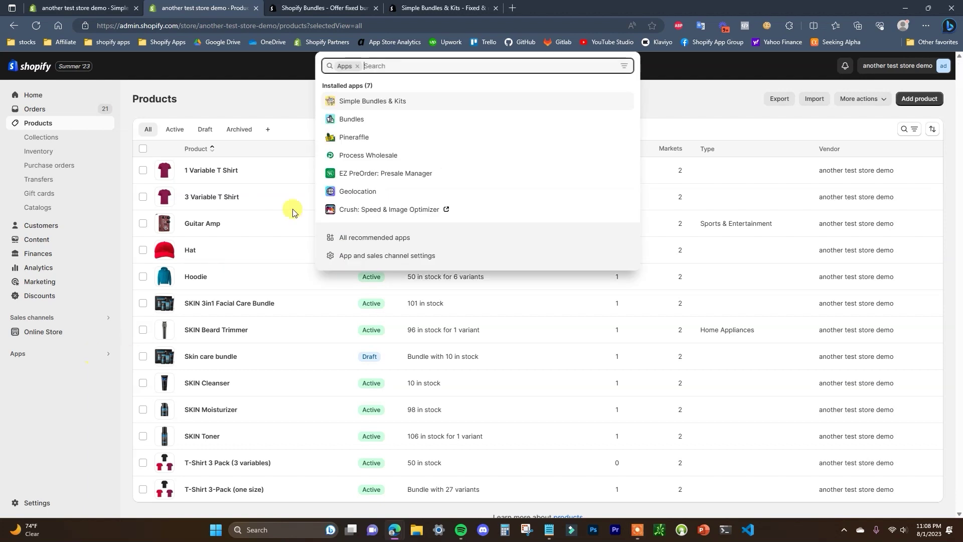
pyautogui.click(372, 96)
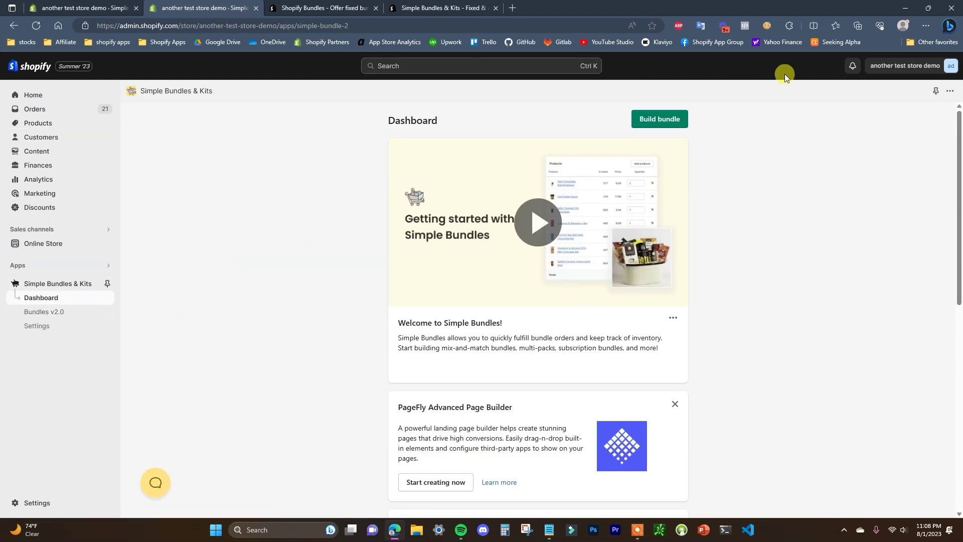
pyautogui.click(659, 119)
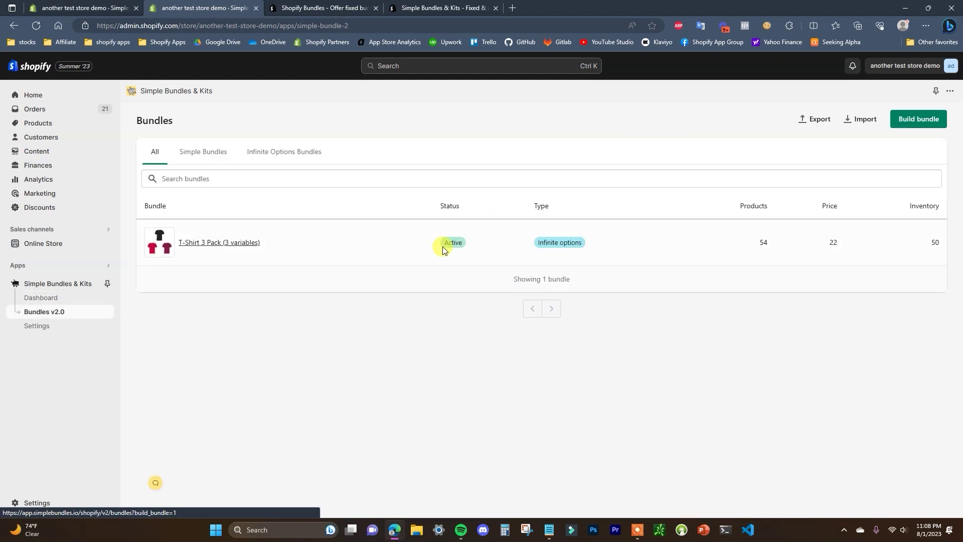
# Create an infinite options bundle as a new bundle product titled "Outfit bundle".
pyautogui.click(916, 123)
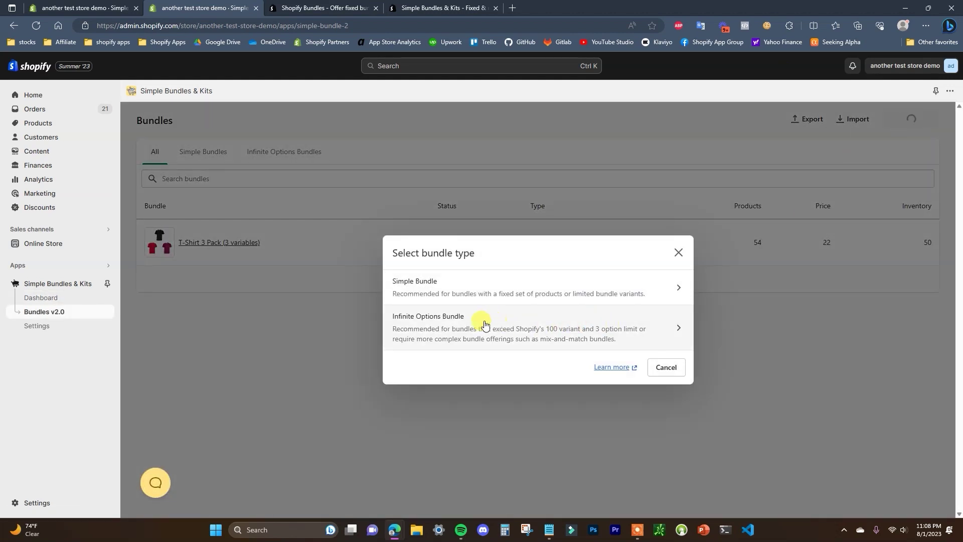
pyautogui.click(668, 333)
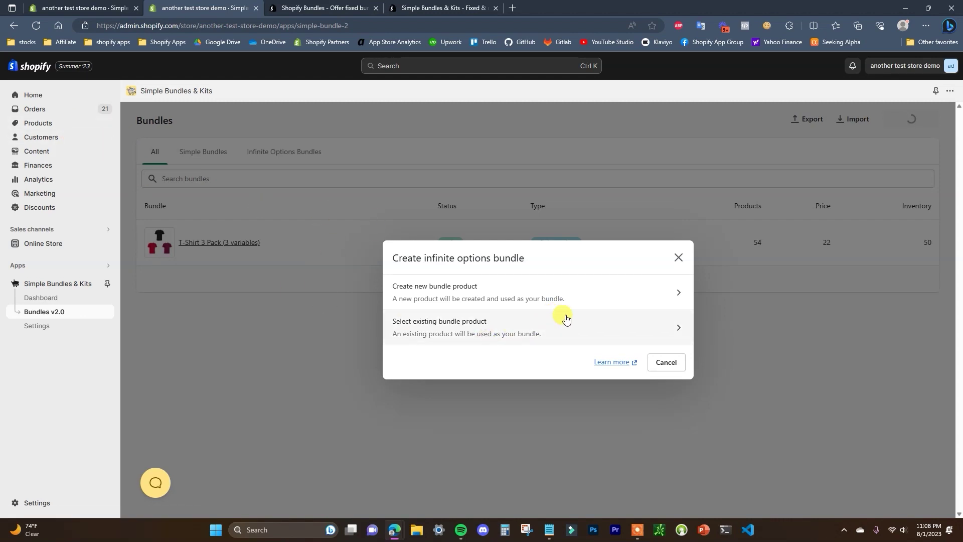
pyautogui.click(574, 284)
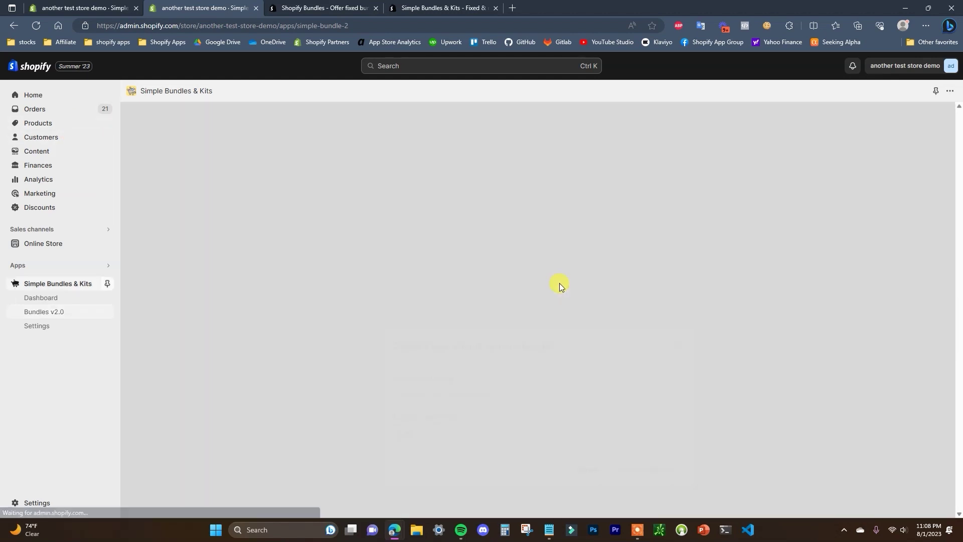
pyautogui.click(527, 296)
pyautogui.write('Outfit bundle')
pyautogui.click(646, 376)
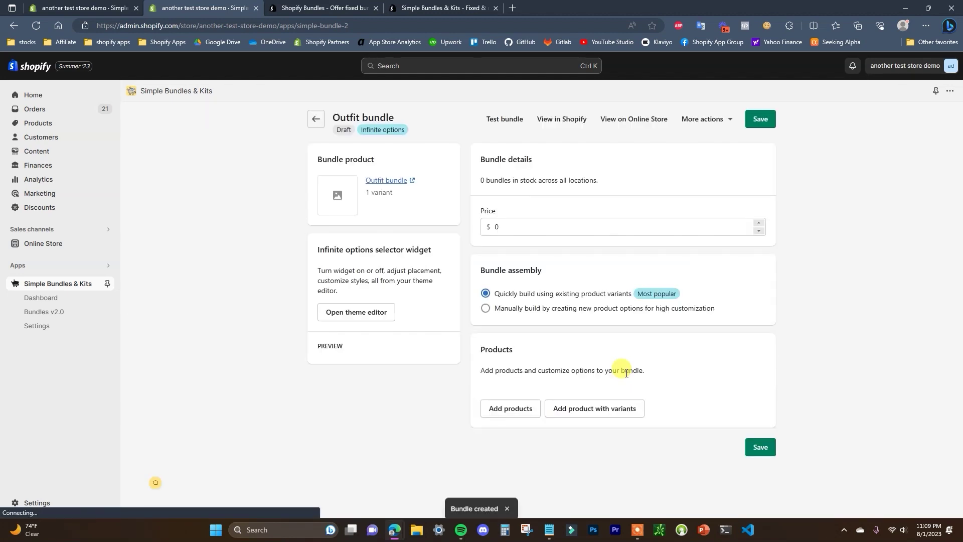
# Set the Outfit bundle's price to $50.
pyautogui.click(501, 231)
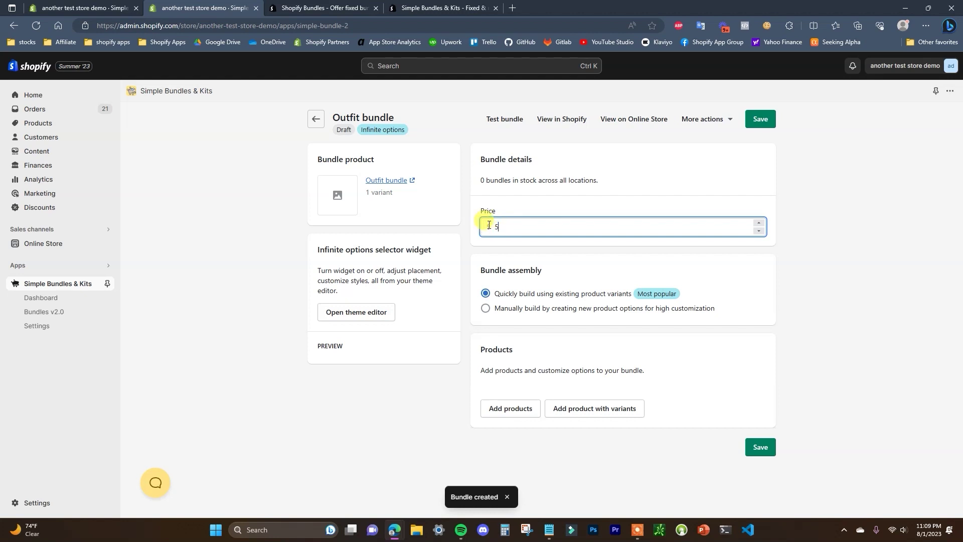
pyautogui.write('50')
pyautogui.click(847, 325)
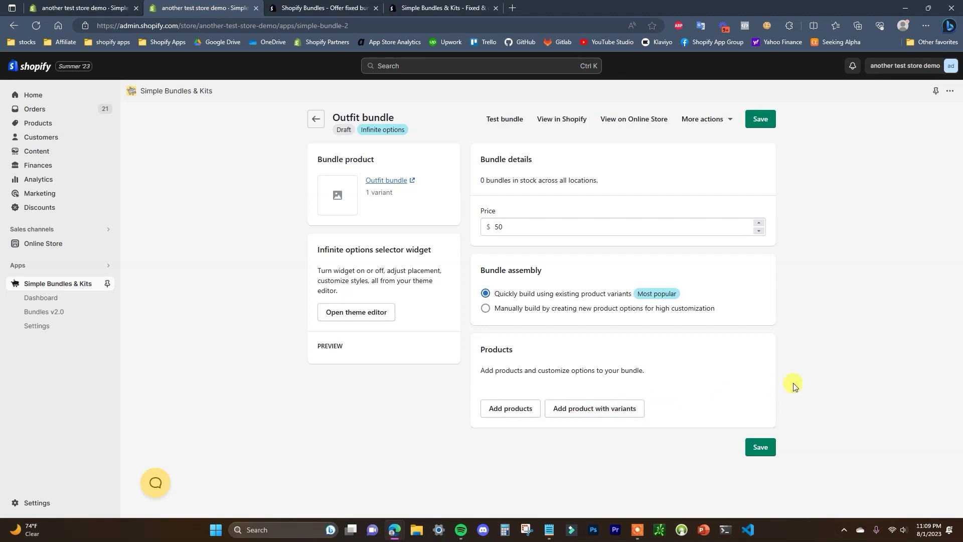
# Add the 3 Variable T Shirt with all its variants to the Outfit bundle.
pyautogui.click(606, 404)
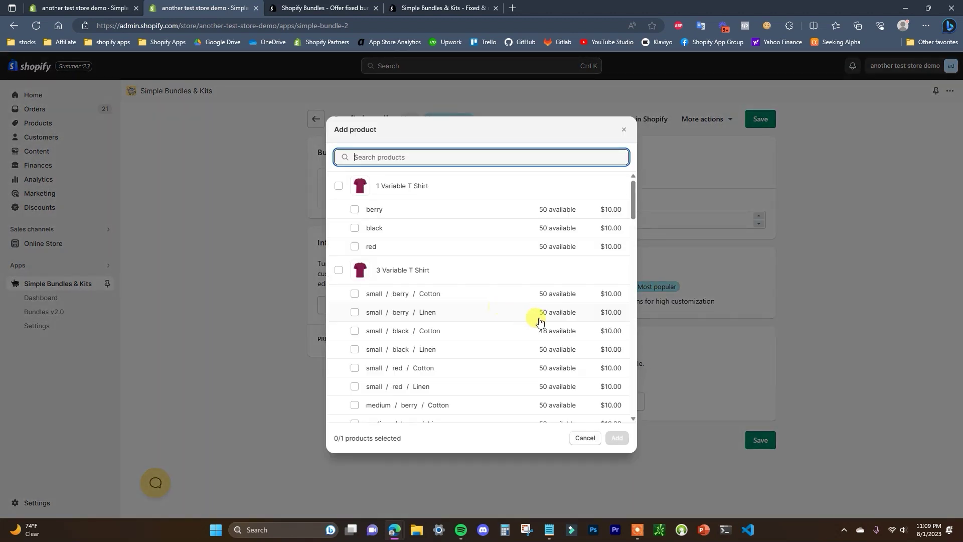
pyautogui.click(338, 270)
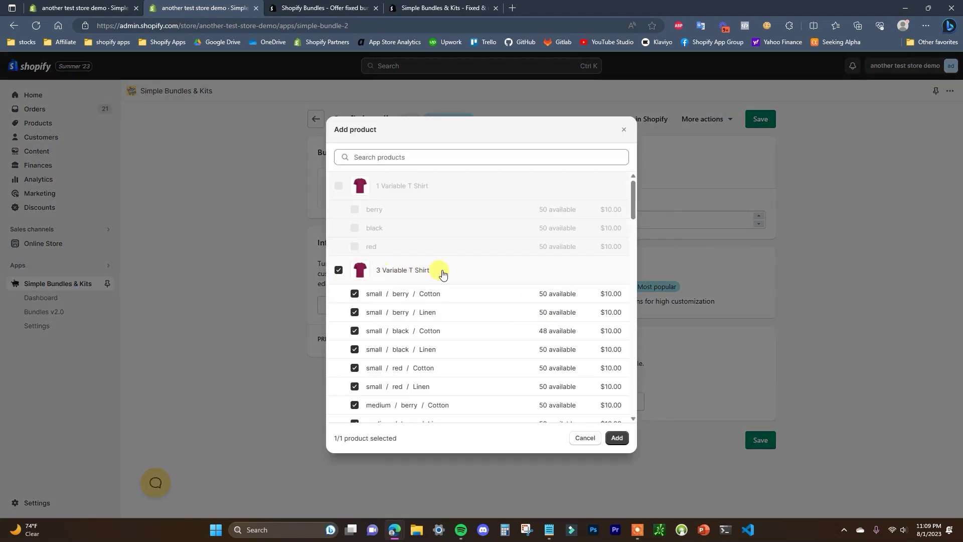
pyautogui.click(618, 438)
# Add the Hat with all its variants as the second product of the Outfit bundle.
pyautogui.scroll(-15, 933, 337)
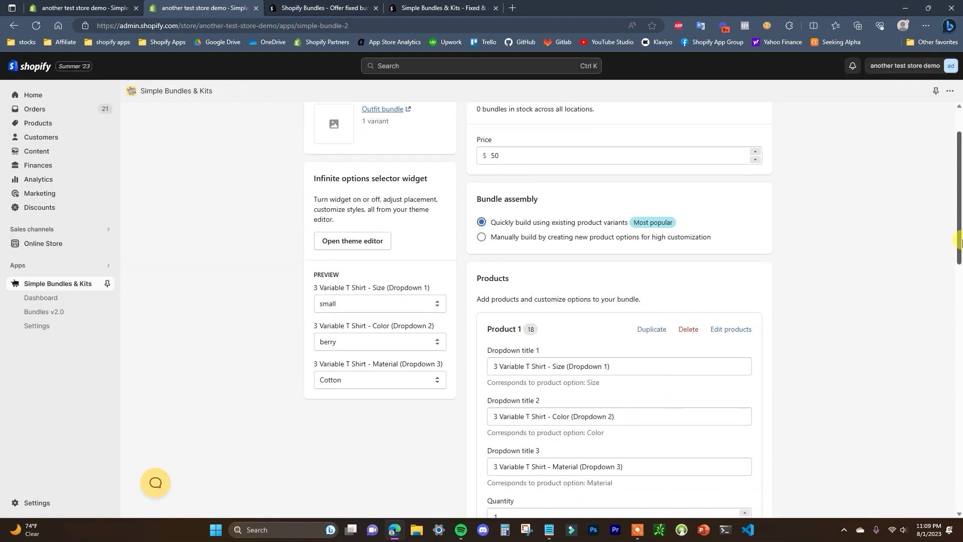
pyautogui.click(582, 436)
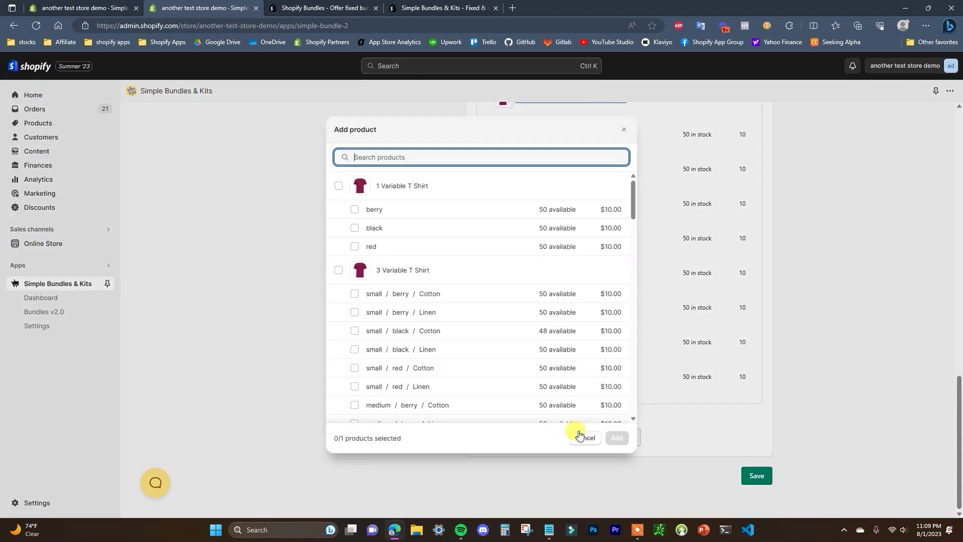
pyautogui.moveTo(630, 203); pyautogui.dragTo(620, 273)
pyautogui.click(339, 250)
pyautogui.click(617, 438)
# Add the Hoodie with all its color and size variants as the third product of the Outfit bundle.
pyautogui.scroll(-4, 616, 459)
pyautogui.click(603, 447)
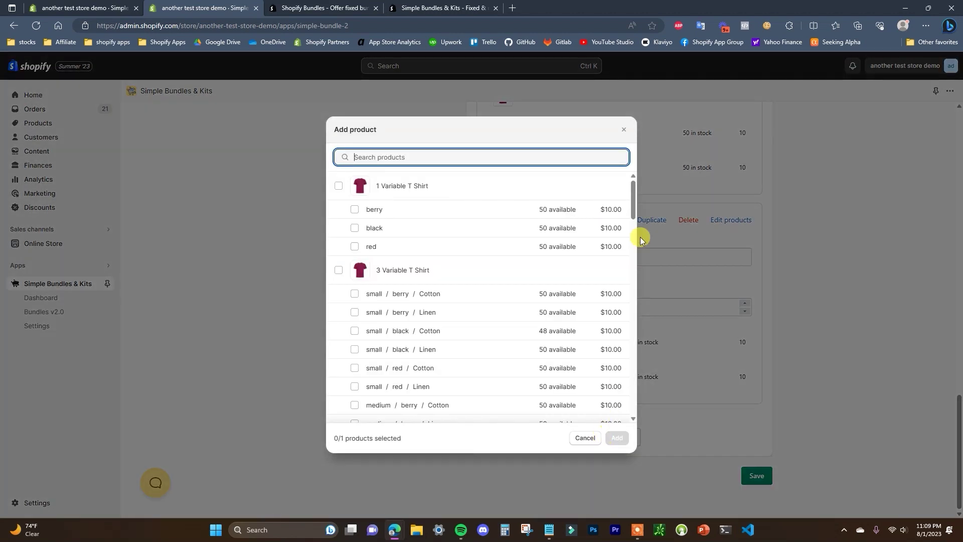
pyautogui.moveTo(633, 206); pyautogui.dragTo(613, 290)
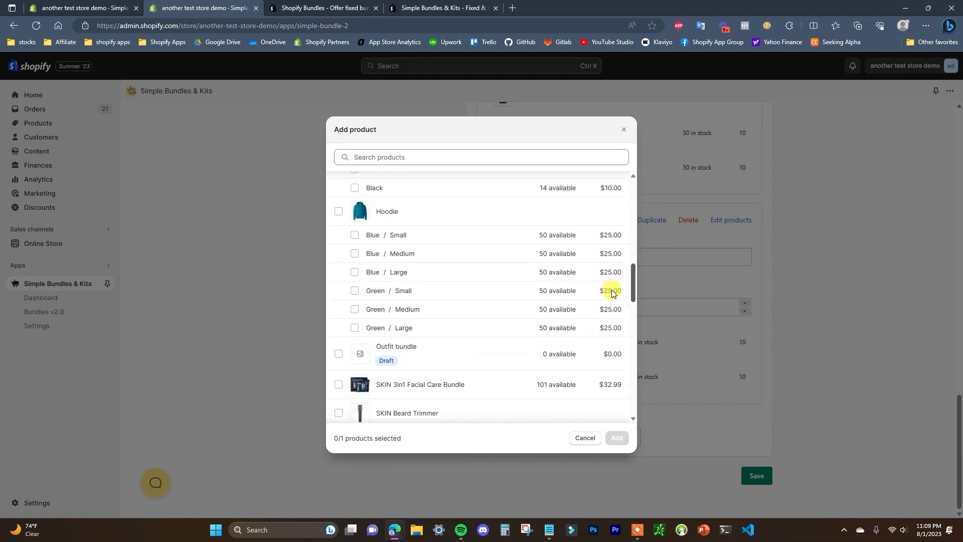
pyautogui.click(339, 212)
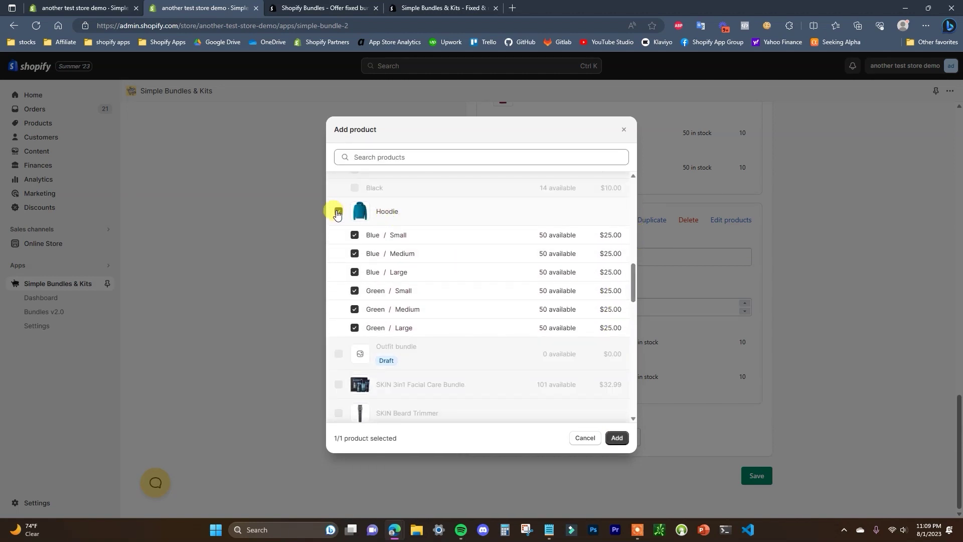
pyautogui.click(617, 438)
# Examine the option dropdowns in the Outfit bundle's selector widget preview.
pyautogui.moveTo(959, 423); pyautogui.dragTo(958, 205)
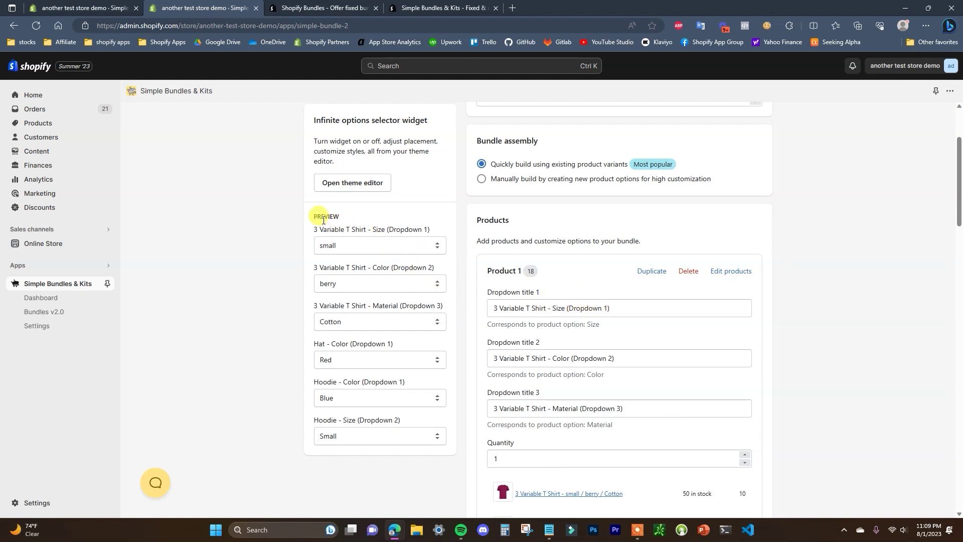
pyautogui.moveTo(312, 220); pyautogui.dragTo(434, 440)
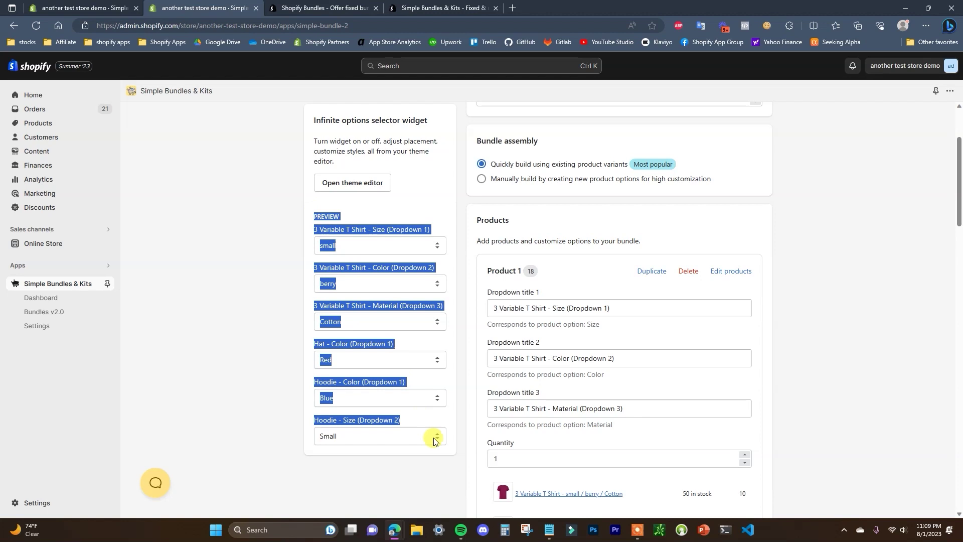
pyautogui.click(276, 320)
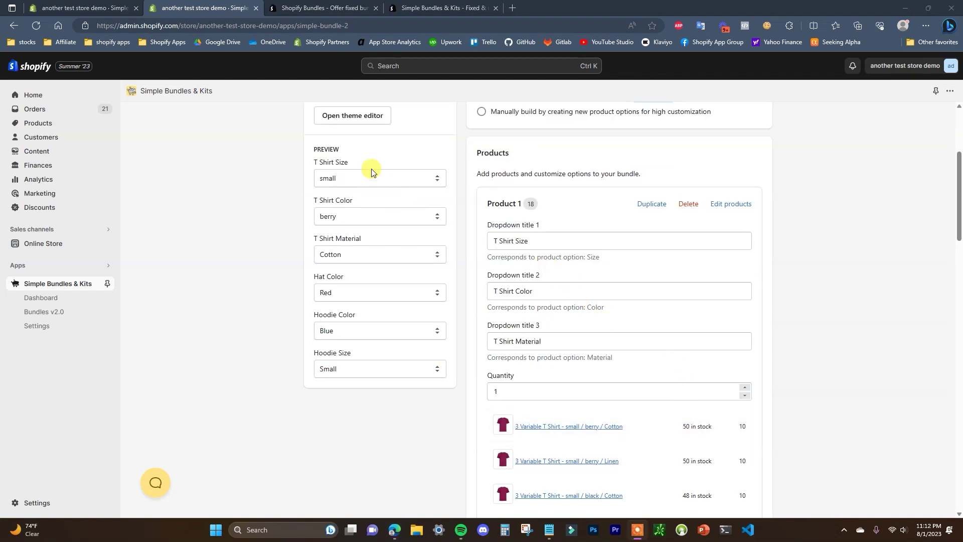
# View the choices in each preview dropdown: T Shirt Size, Color and Material, Hat Color, Hoodie Color and Hoodie Size.
pyautogui.click(366, 177)
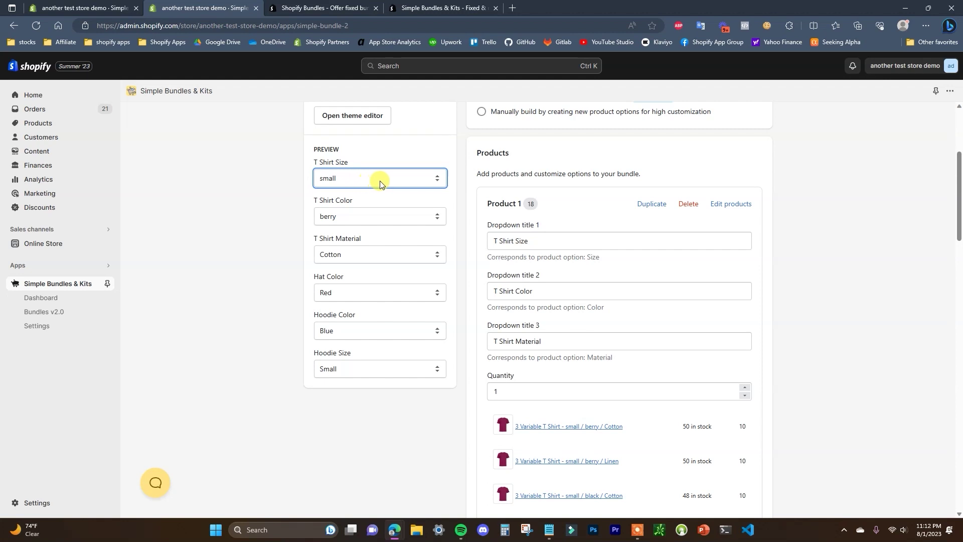
pyautogui.click(393, 180)
pyautogui.click(392, 180)
pyautogui.click(392, 215)
pyautogui.click(396, 217)
pyautogui.click(402, 254)
pyautogui.click(403, 254)
pyautogui.click(408, 298)
pyautogui.click(407, 298)
pyautogui.click(407, 332)
pyautogui.click(407, 333)
pyautogui.click(417, 375)
pyautogui.click(407, 375)
# Save the Outfit bundle and open its product page in the Shopify admin.
pyautogui.moveTo(959, 219); pyautogui.dragTo(959, 180)
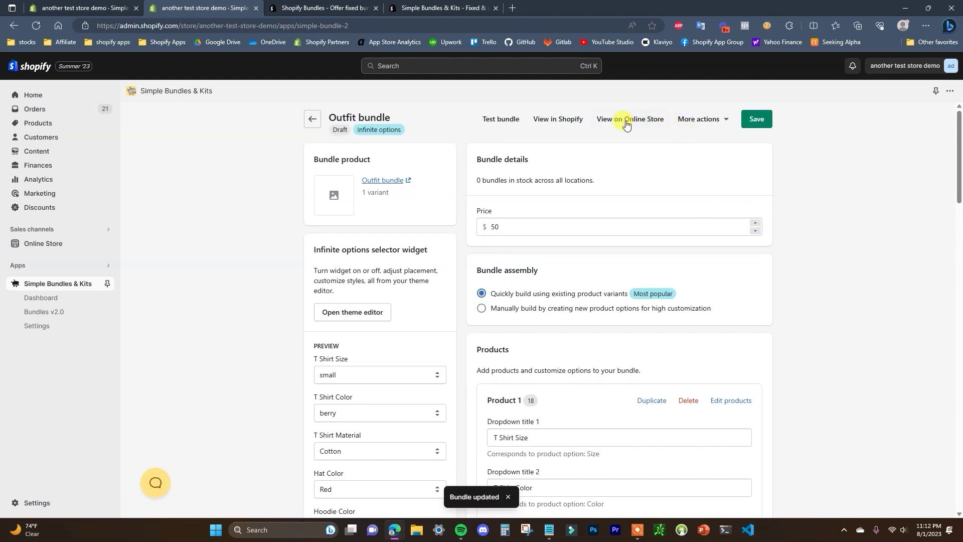
pyautogui.click(565, 122)
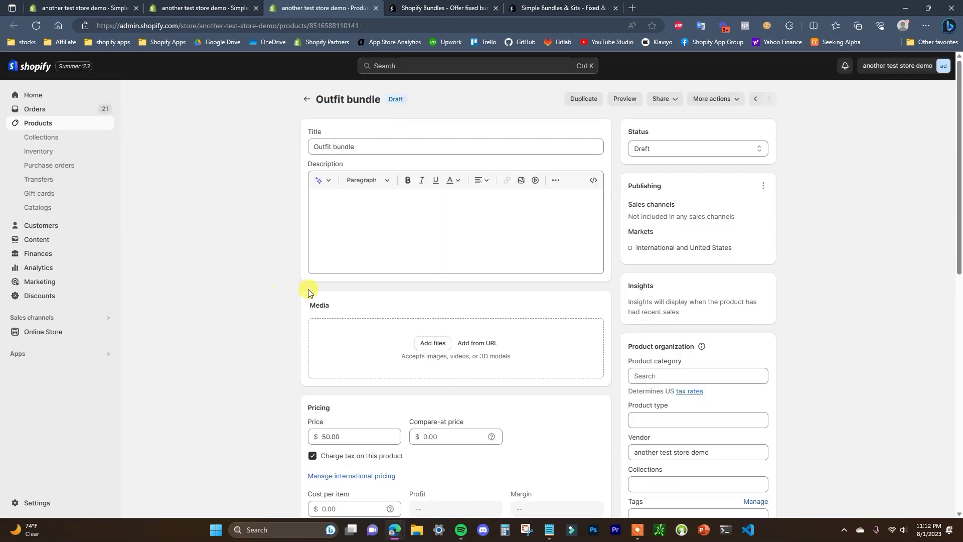
pyautogui.scroll(-3, 257, 300)
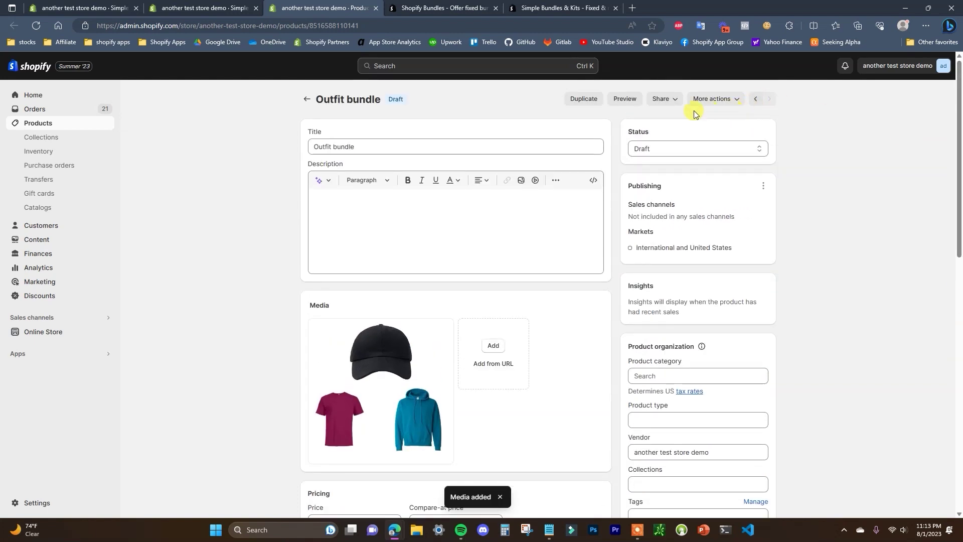
# Set the Outfit bundle product's status to Active, save it and open its storefront preview.
pyautogui.click(711, 149)
pyautogui.click(665, 163)
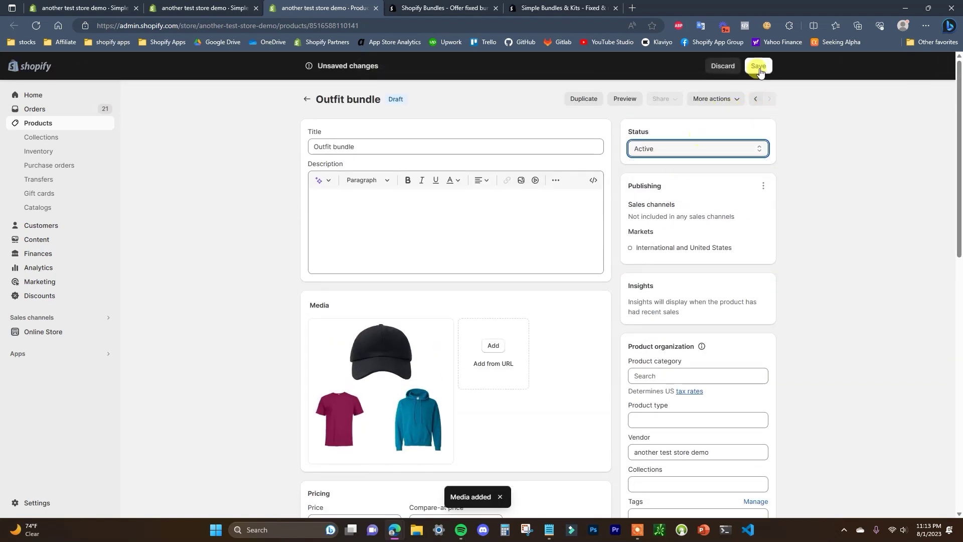
pyautogui.click(759, 67)
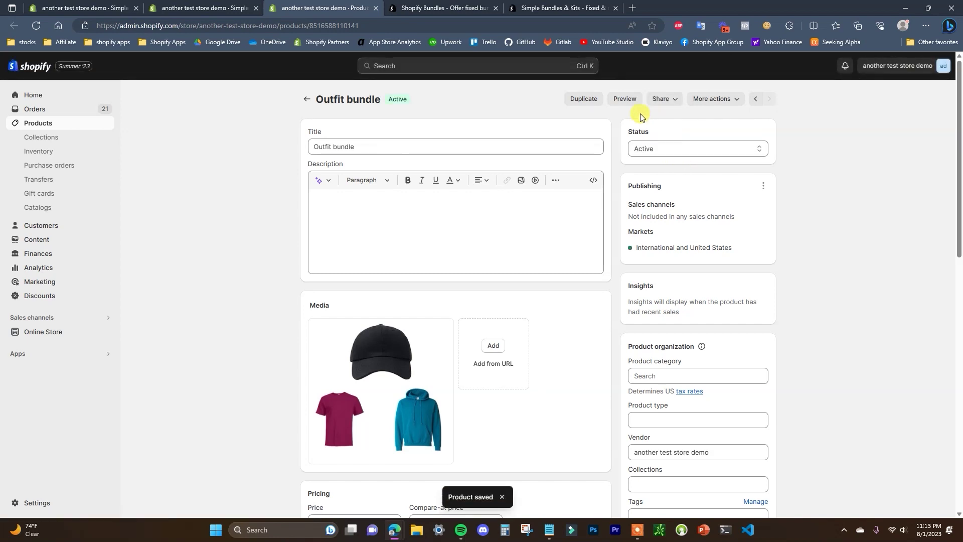
pyautogui.click(625, 100)
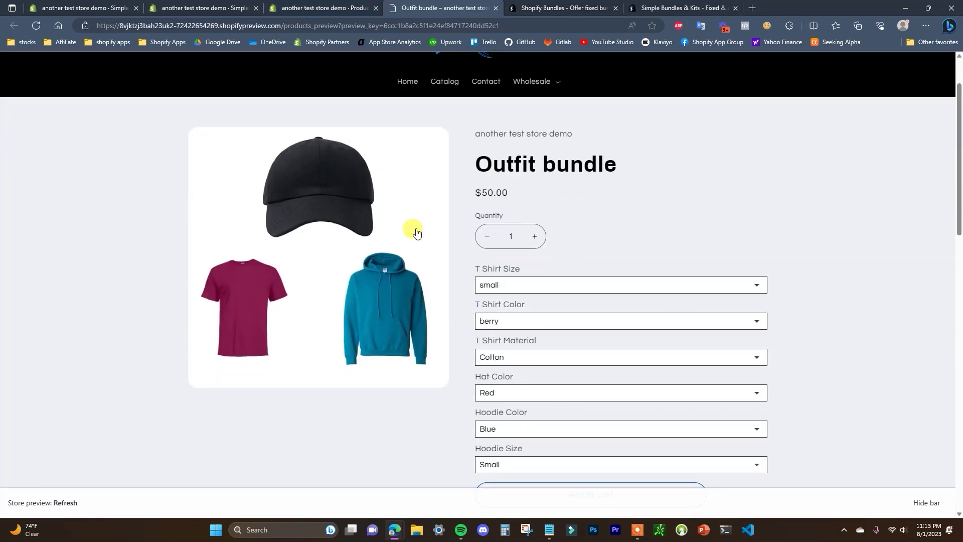
# View the choices in the T Shirt Size, Color and Material dropdowns on the Outfit bundle's storefront page.
pyautogui.scroll(-3, 753, 296)
pyautogui.click(700, 225)
pyautogui.click(834, 274)
pyautogui.click(643, 259)
pyautogui.click(637, 285)
pyautogui.click(637, 300)
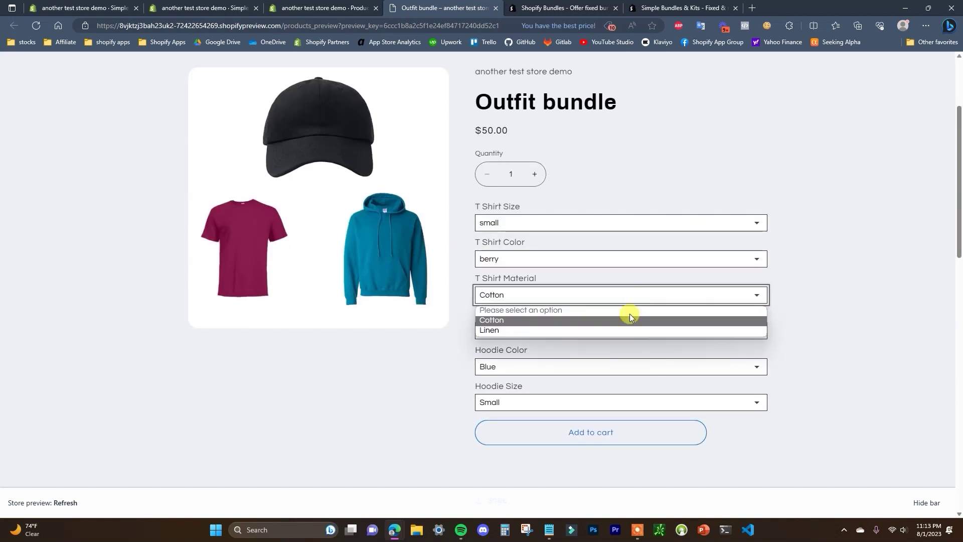
pyautogui.click(716, 292)
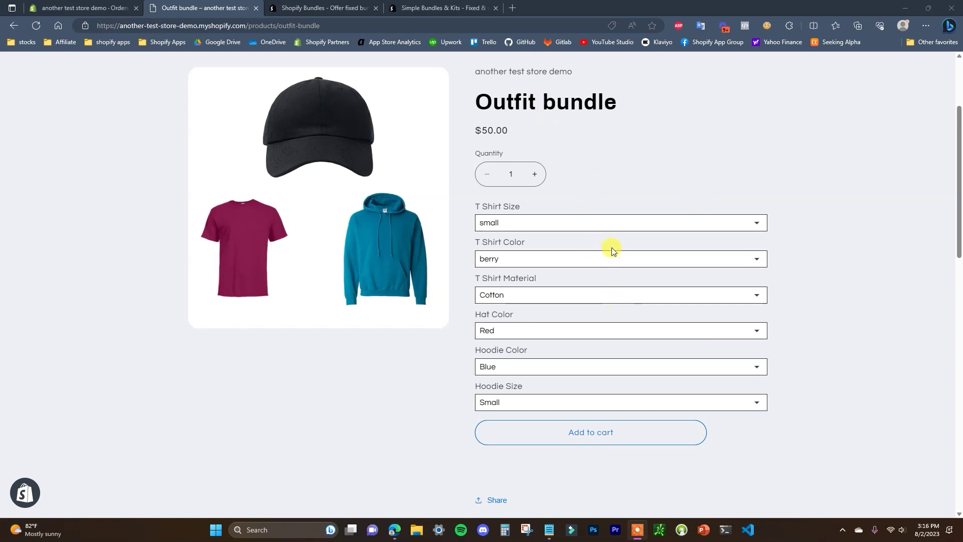
# Add one Outfit bundle with the preselected options to the cart and proceed to checkout.
pyautogui.click(632, 431)
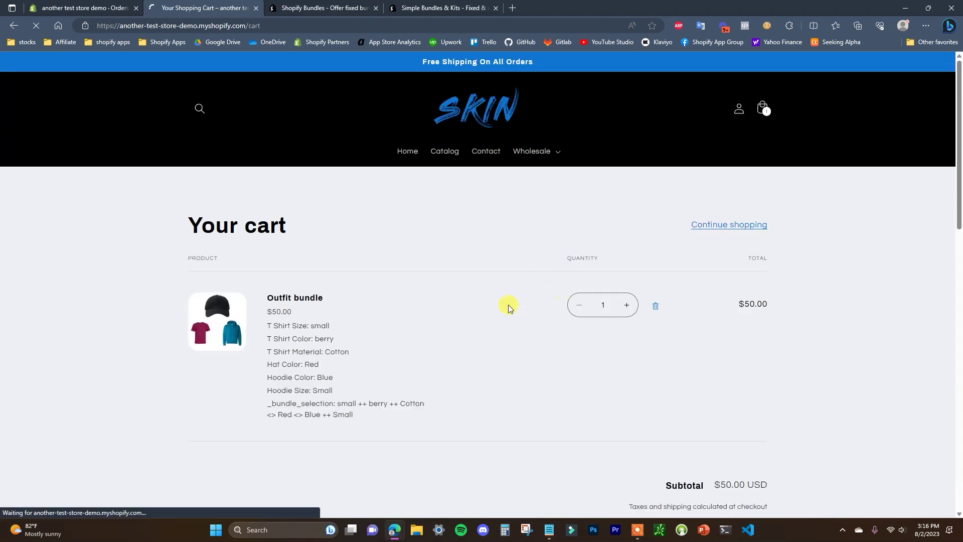
pyautogui.scroll(-1, 502, 311)
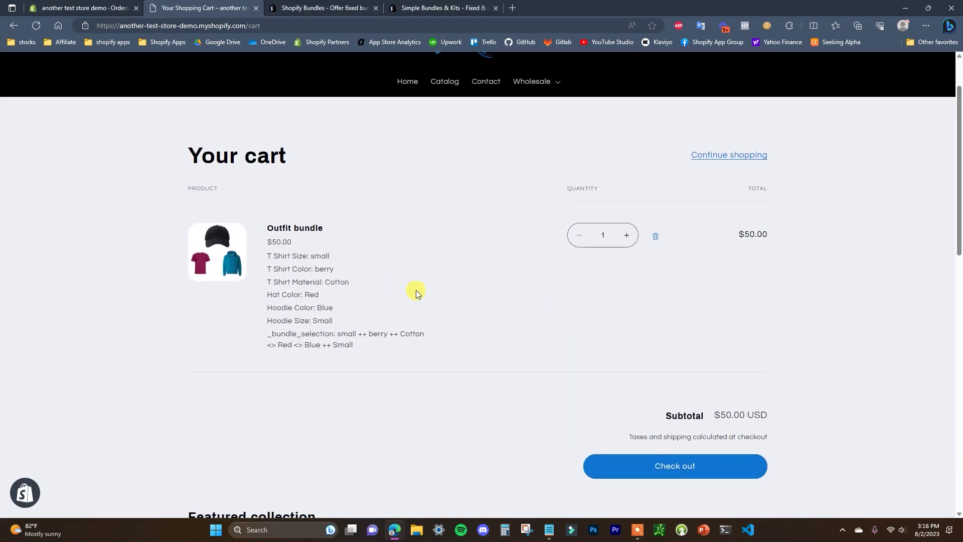
pyautogui.click(705, 462)
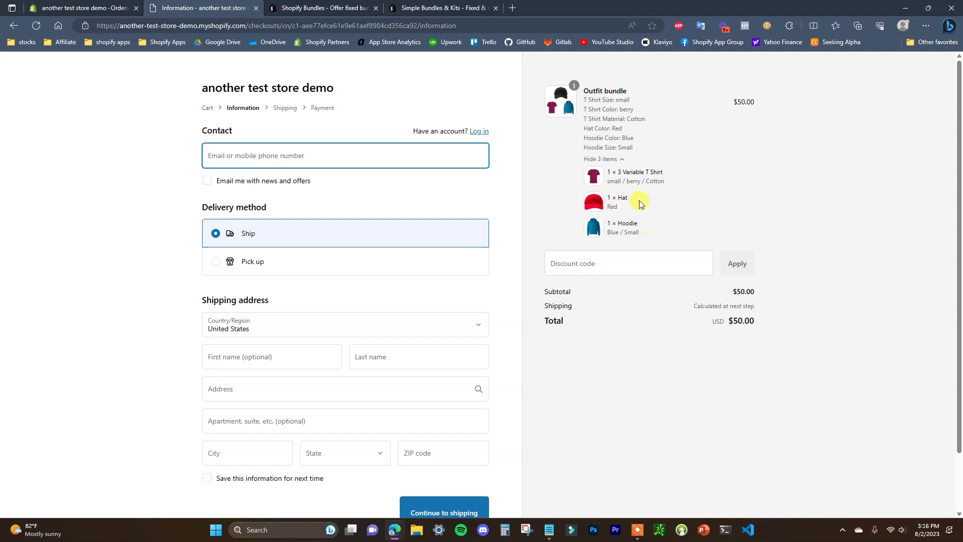
# Collapse and re-expand the Outfit bundle's item list in the checkout order summary to examine its component products.
pyautogui.click(625, 162)
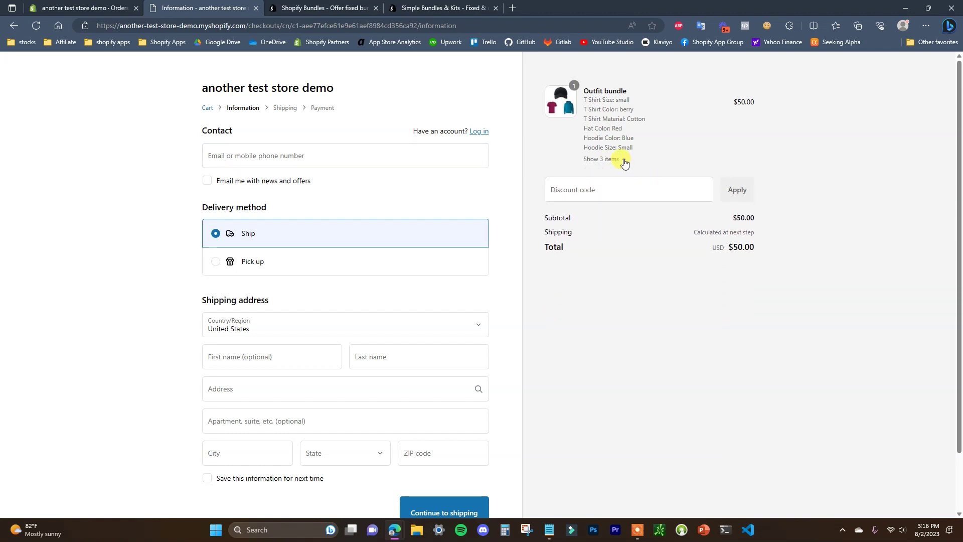
pyautogui.click(621, 160)
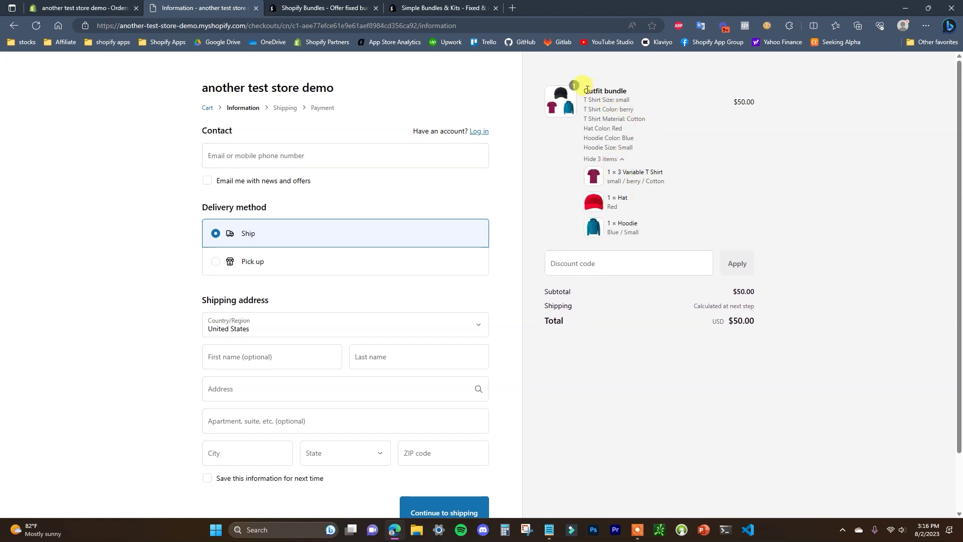
pyautogui.moveTo(585, 100)
pyautogui.mouseDown()
pyautogui.moveTo(628, 115)
pyautogui.moveTo(623, 160)
pyautogui.moveTo(604, 110)
pyautogui.moveTo(627, 120)
pyautogui.moveTo(641, 151)
pyautogui.moveTo(609, 103)
pyautogui.moveTo(587, 99)
pyautogui.mouseUp()
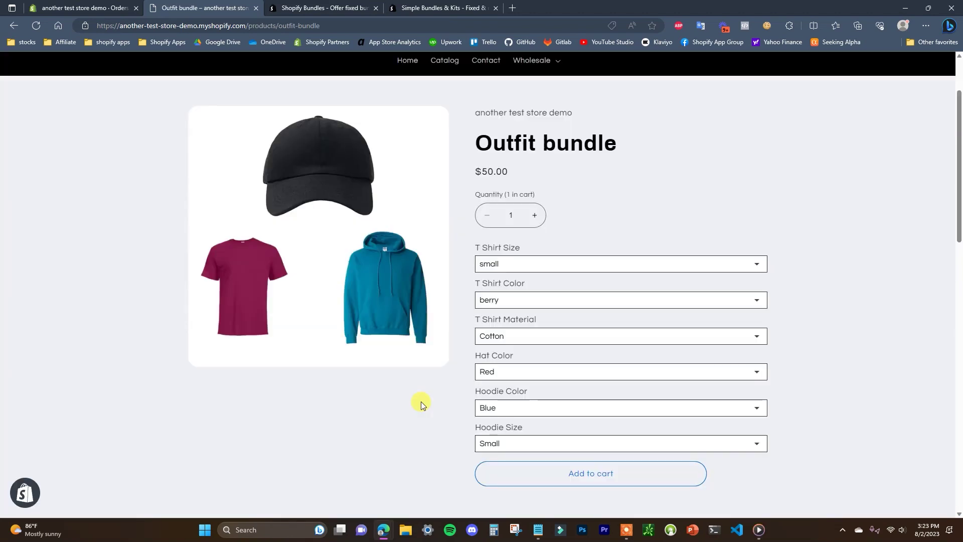
# Compare the Shopify App Store listings of Shopify Bundles and Simple Bundles & Kits.
pyautogui.click(345, 5)
pyautogui.click(415, 4)
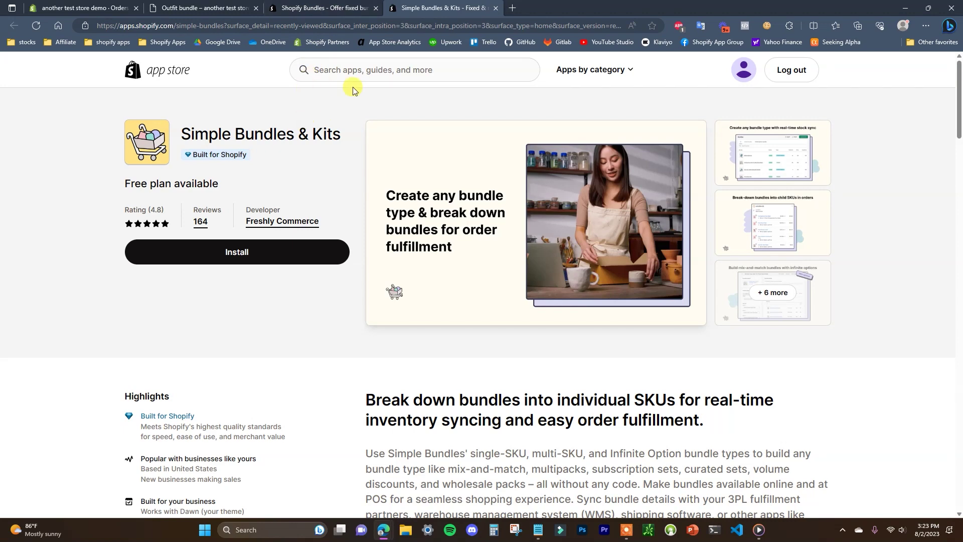
pyautogui.hotkey('ctrl', 'shift', 'Tab')
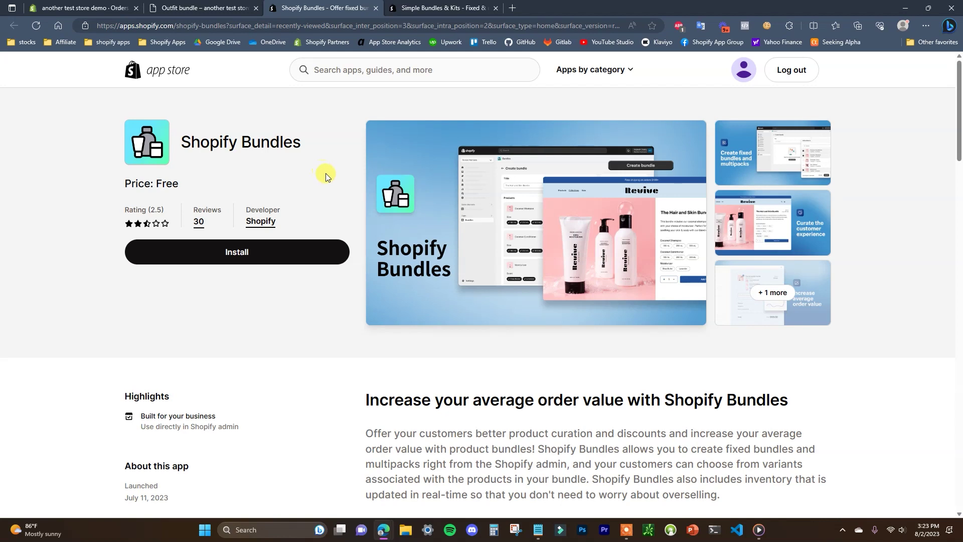
pyautogui.click(412, 11)
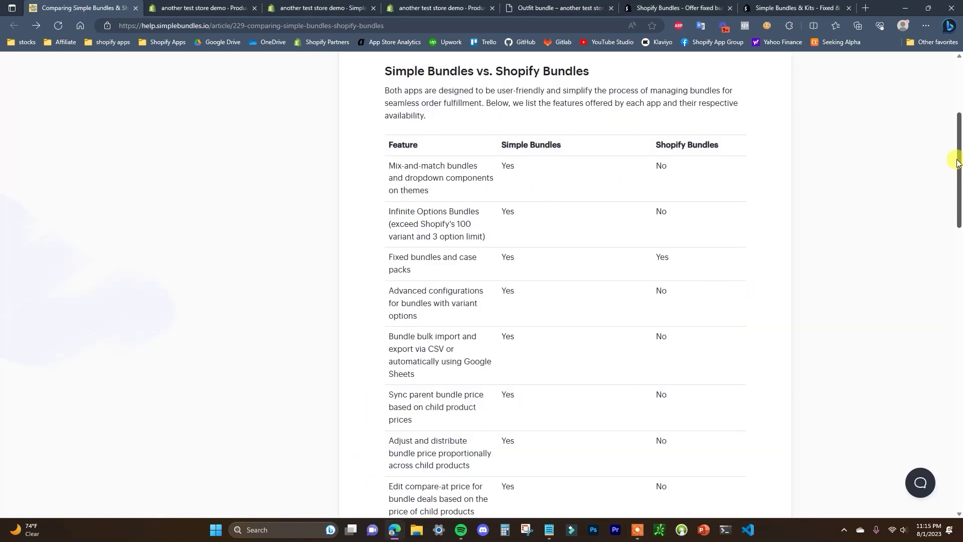
# Examine the feature table in the help article comparing Simple Bundles and Shopify Bundles.
pyautogui.moveTo(958, 163); pyautogui.dragTo(958, 158)
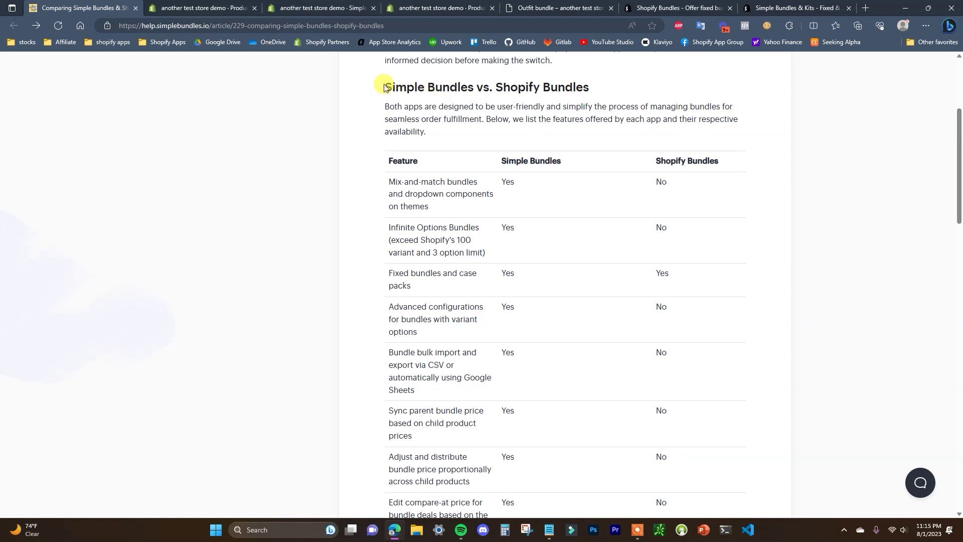
pyautogui.scroll(3, 636, 221)
pyautogui.moveTo(496, 104); pyautogui.dragTo(699, 122)
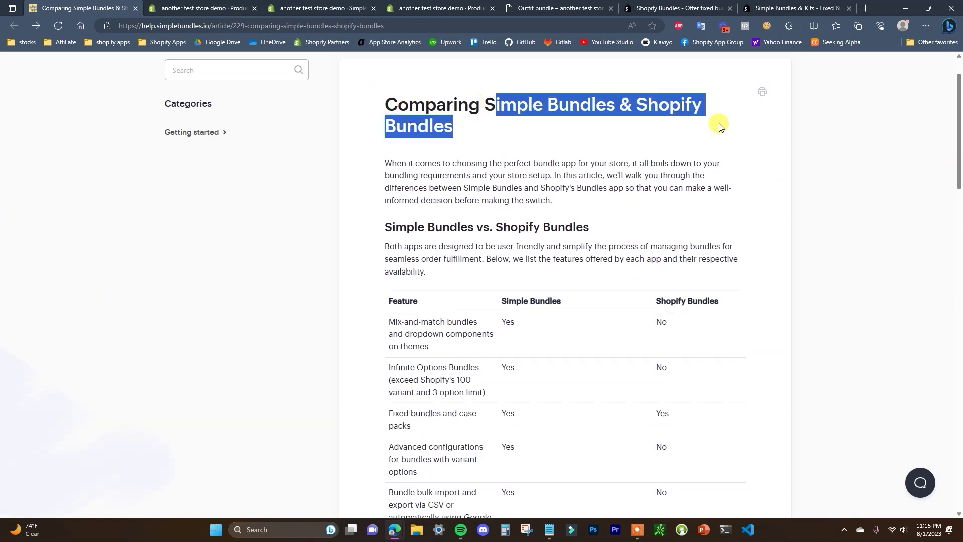
pyautogui.click(606, 127)
pyautogui.scroll(-1, 646, 189)
pyautogui.scroll(-3, 652, 201)
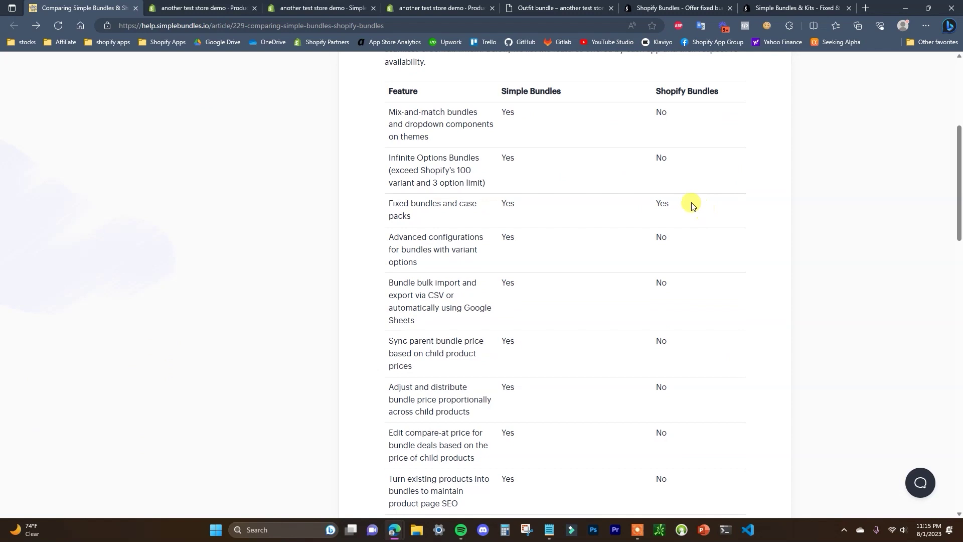
pyautogui.scroll(-1, 647, 251)
pyautogui.scroll(4, 627, 263)
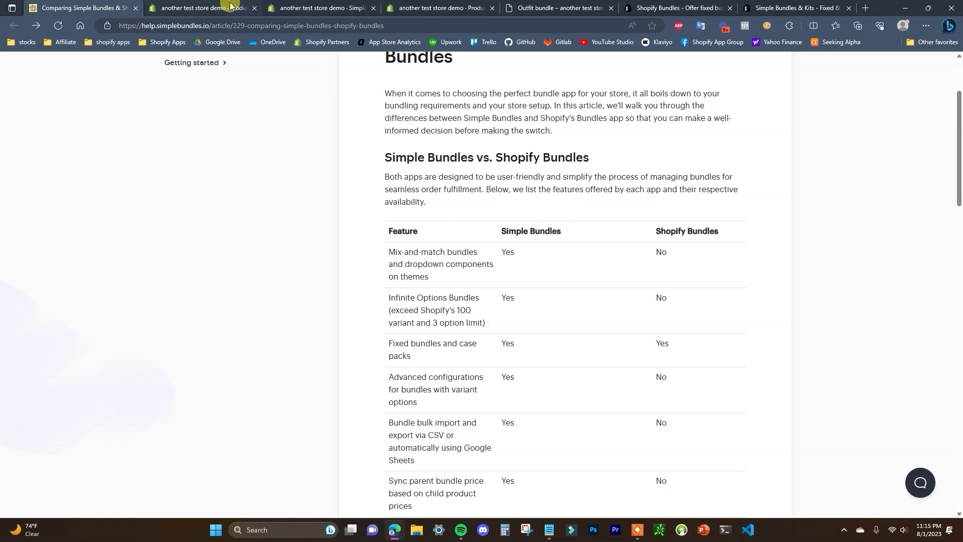
# Review the Shopify Bundles and Simple Bundles & Kits app listings alongside the store's product list in the admin.
pyautogui.click(647, 8)
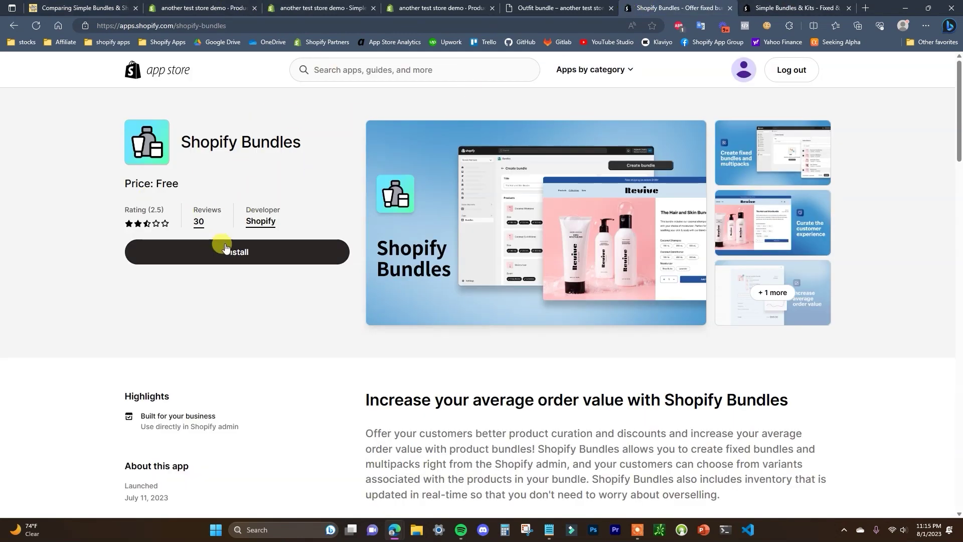
pyautogui.click(214, 17)
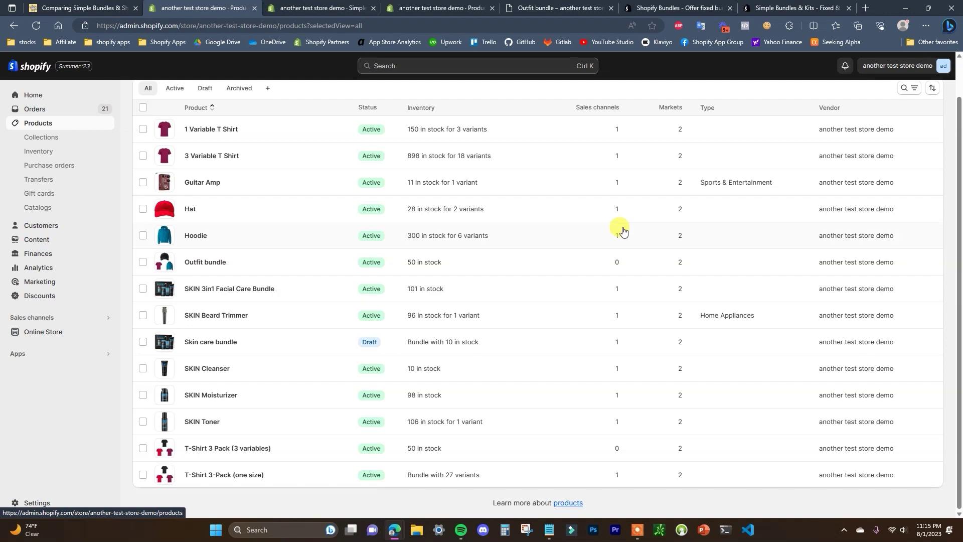
pyautogui.click(767, 9)
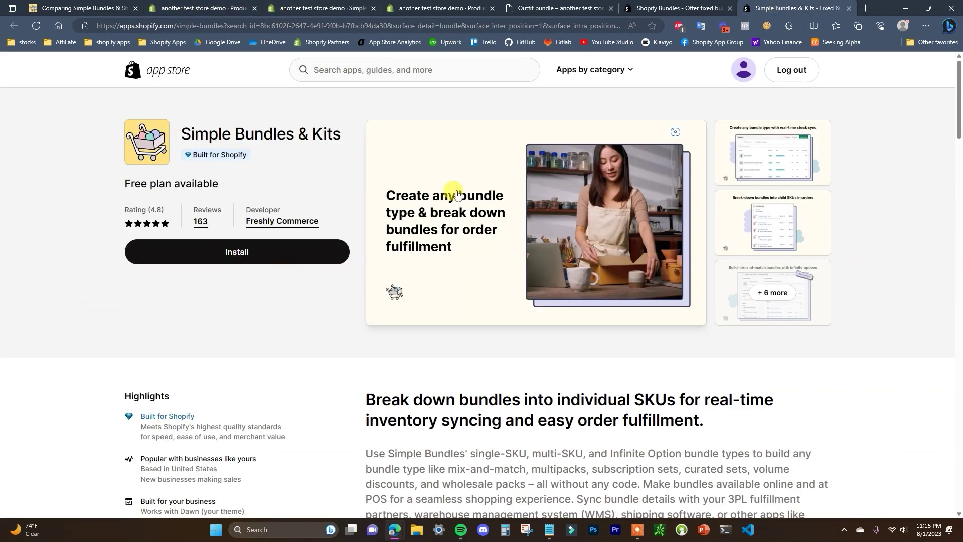
pyautogui.click(203, 8)
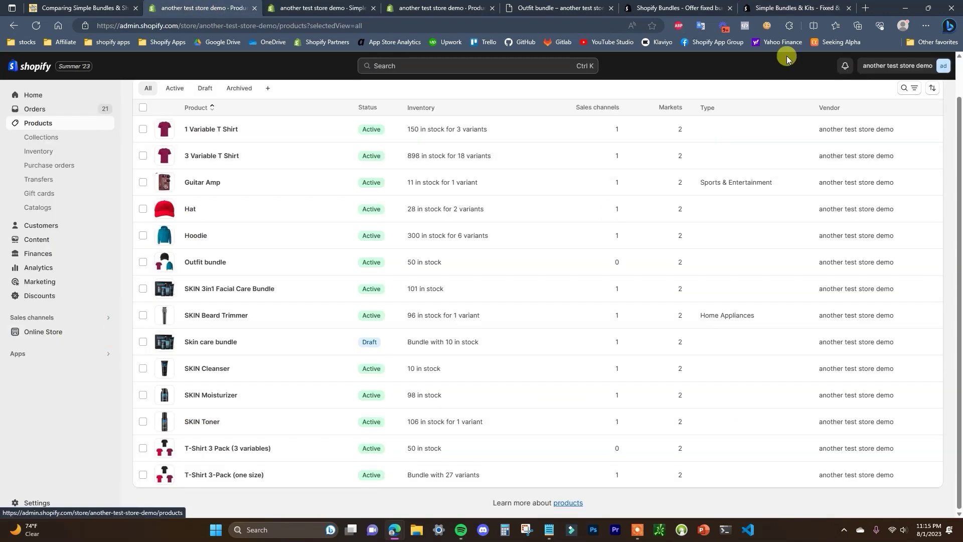
pyautogui.click(792, 6)
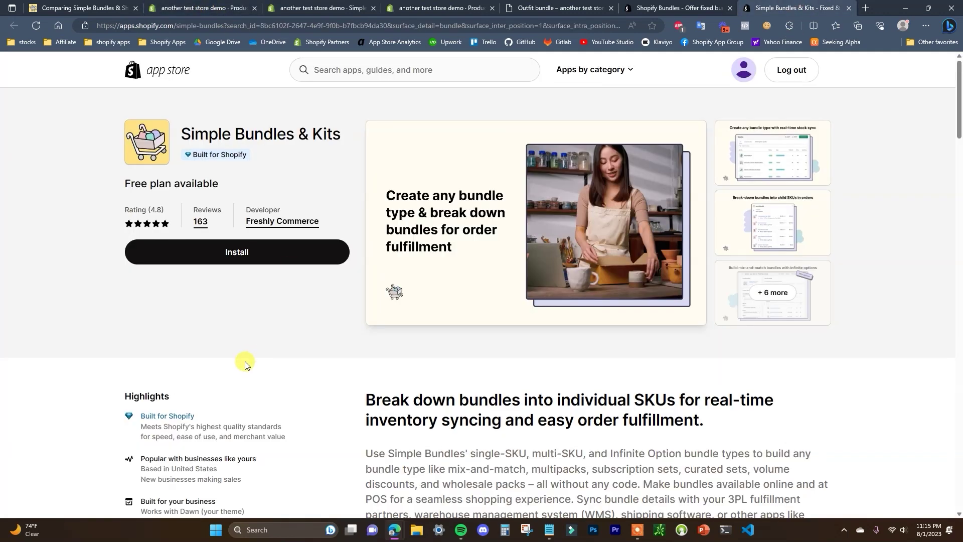